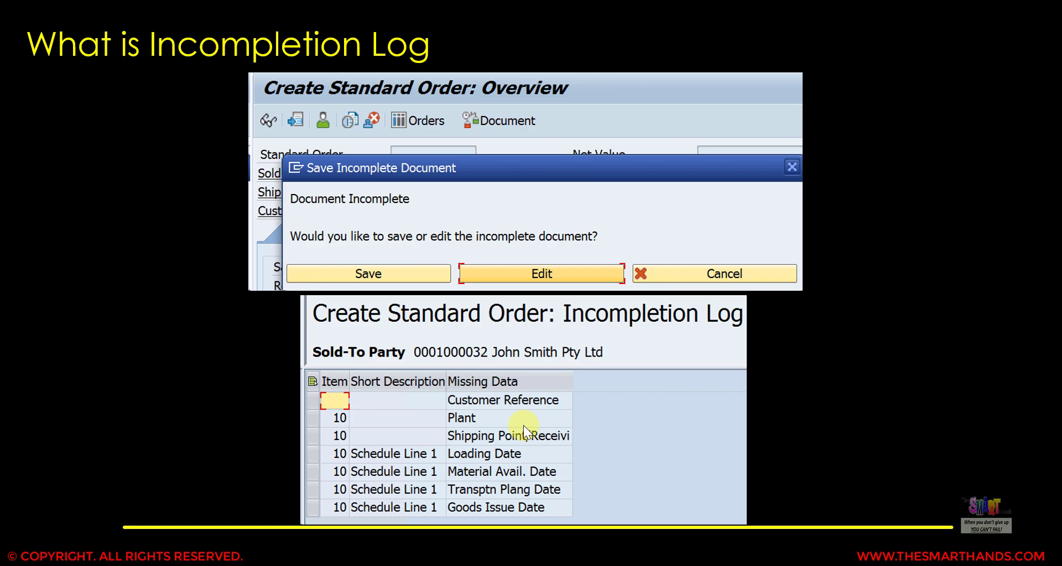
# - Run transaction VA01 and start a new sales document with order type OR
pyautogui.press('Escape')
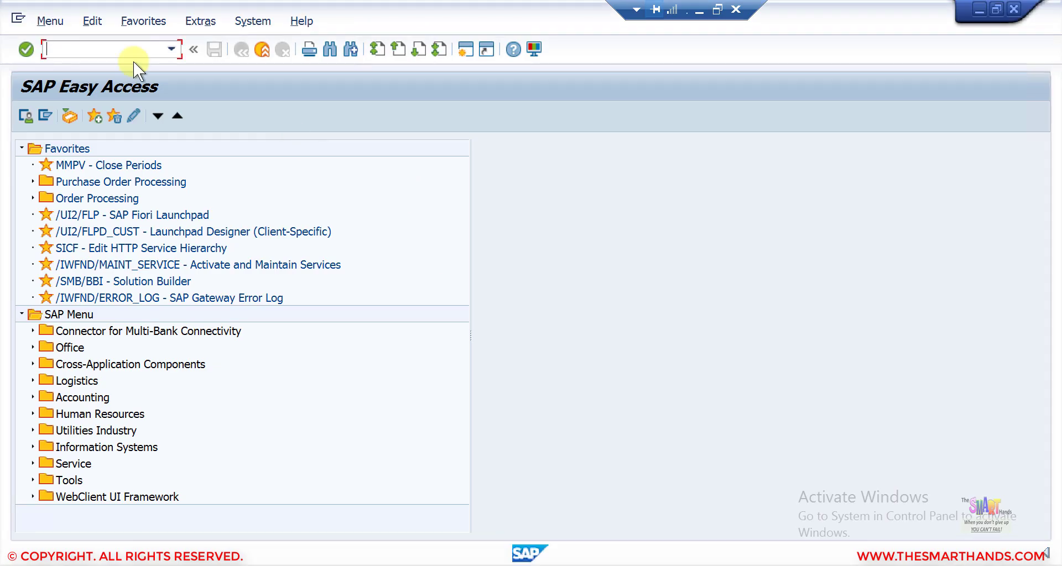
pyautogui.write('v')
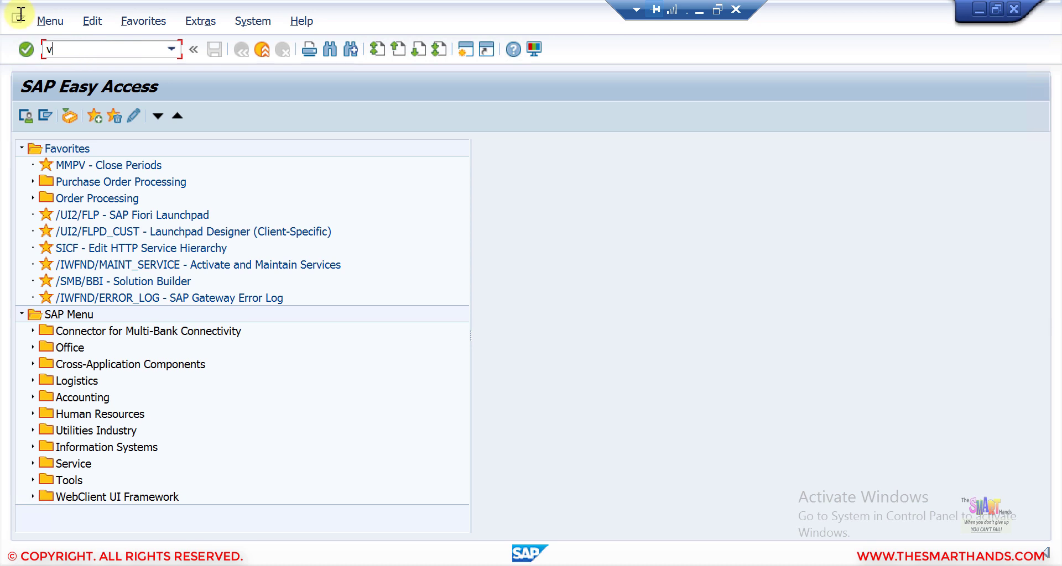
pyautogui.write('a01')
pyautogui.press('Return')
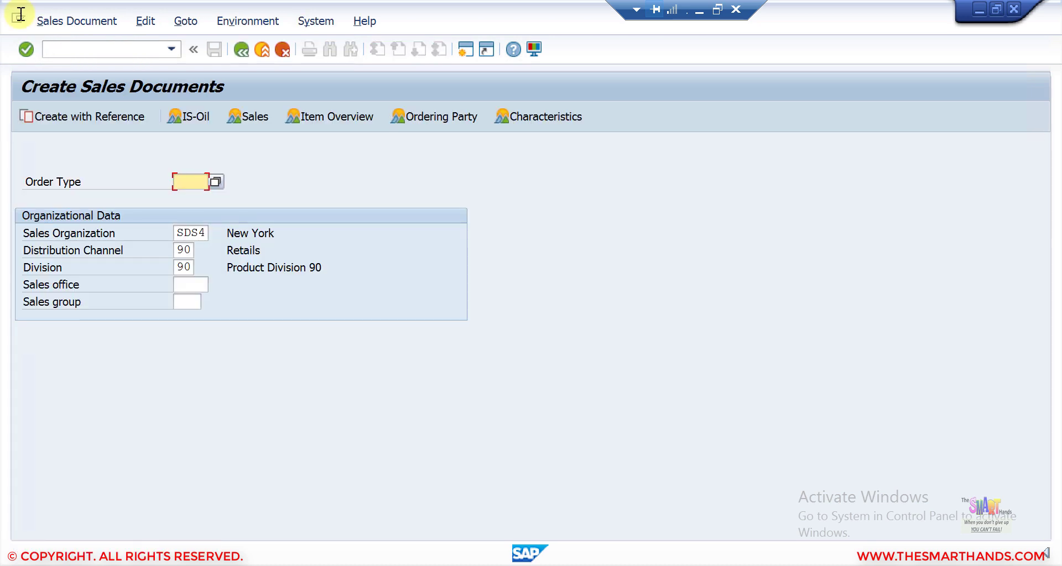
pyautogui.write('OR')
pyautogui.press('Return')
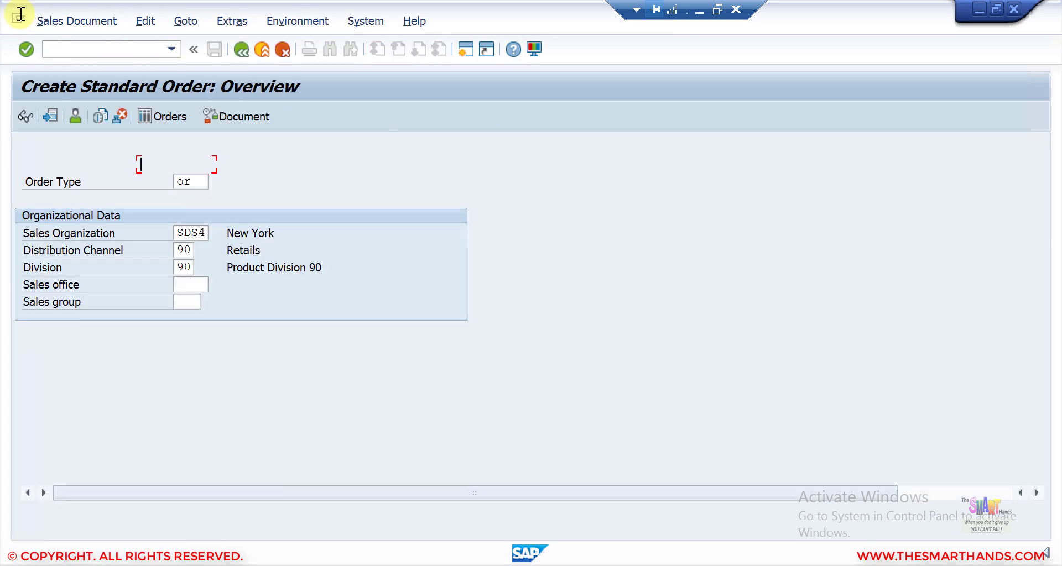
# - Enter the sold-to party's customer number, view the missing customer reference message's details, and continue with that reference blank
pyautogui.press('BackSpace')
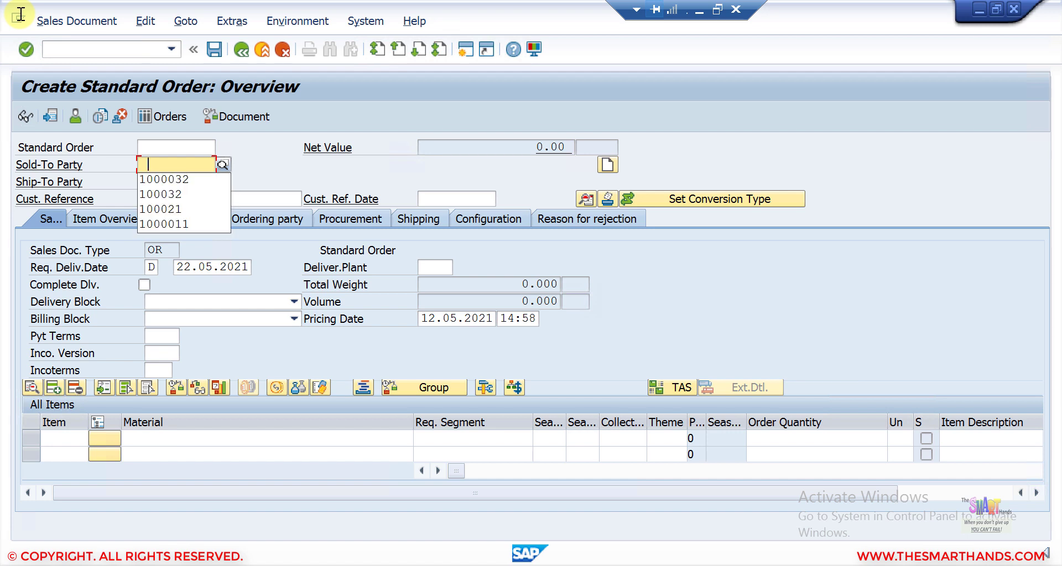
pyautogui.click(170, 179)
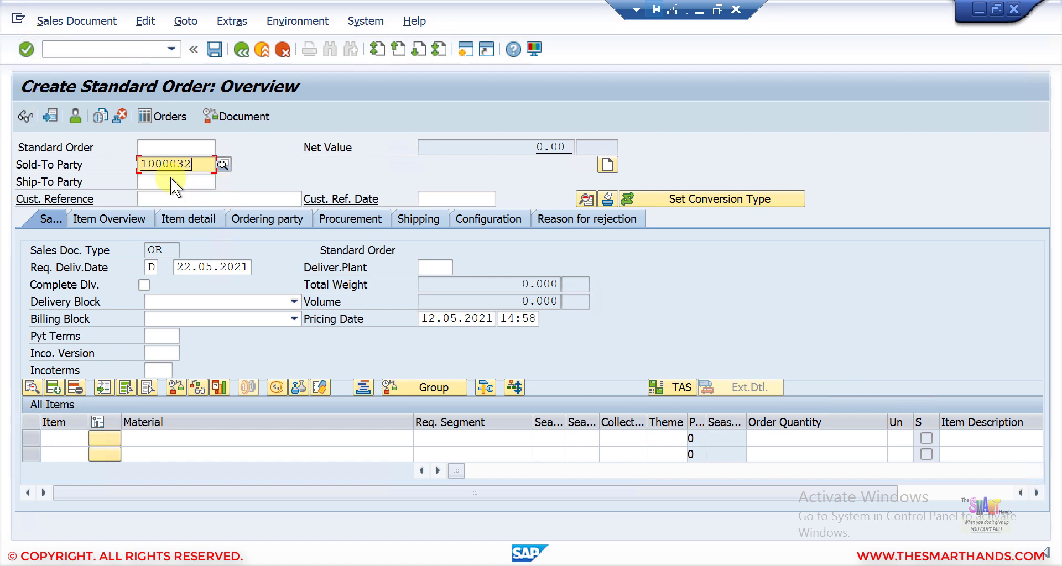
pyautogui.press('Return')
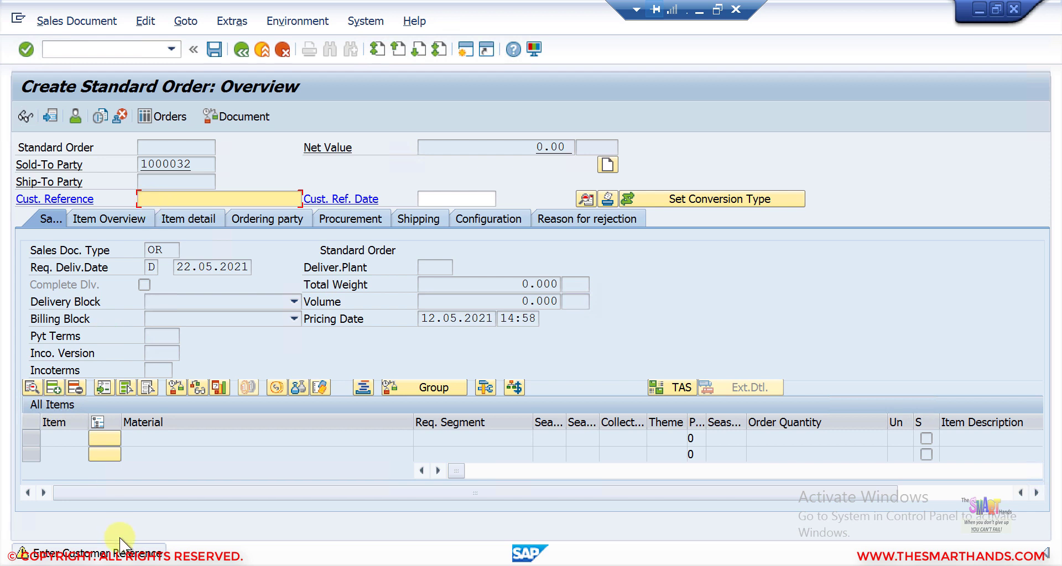
pyautogui.doubleClick(126, 555)
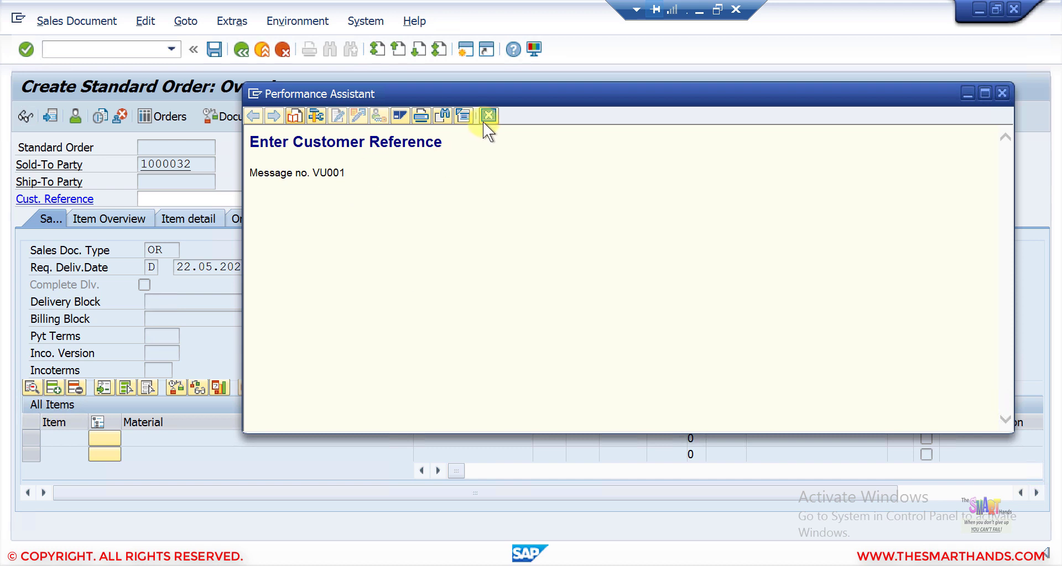
pyautogui.click(486, 115)
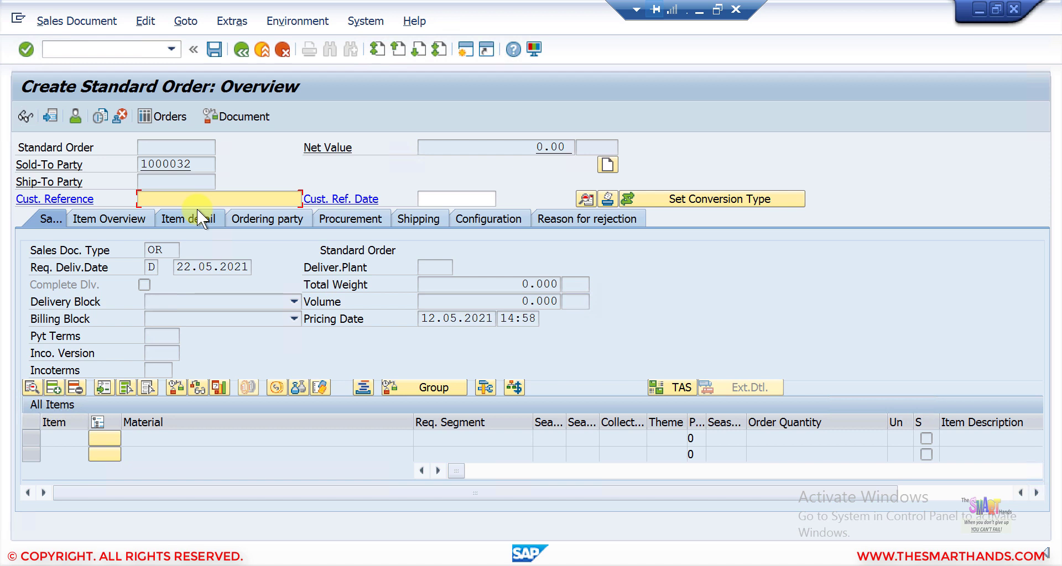
pyautogui.press('Return')
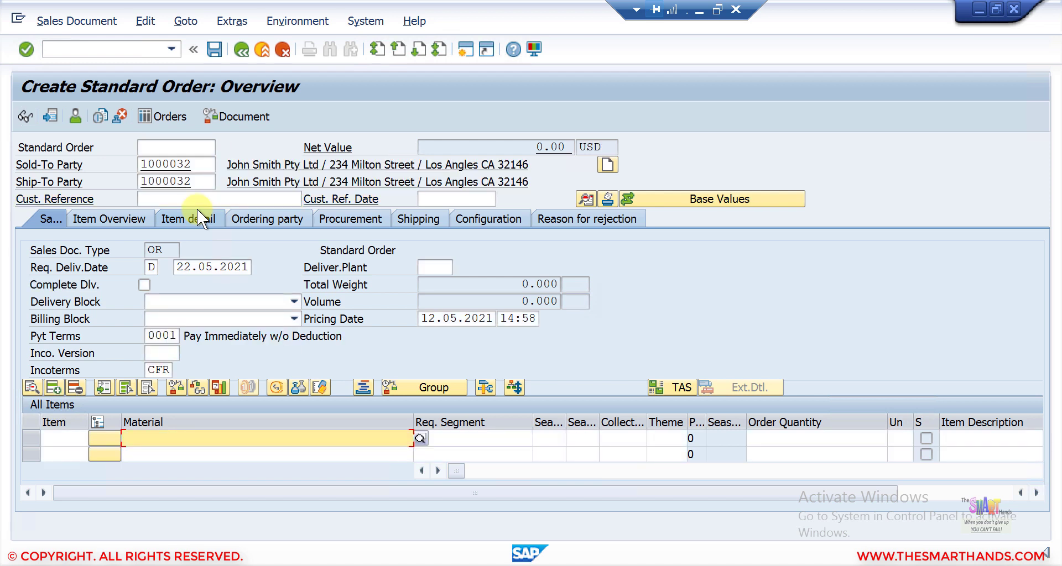
# - Add material DRUM80 with an order quantity of 1 and continue past the availability control
pyautogui.write('drum80')
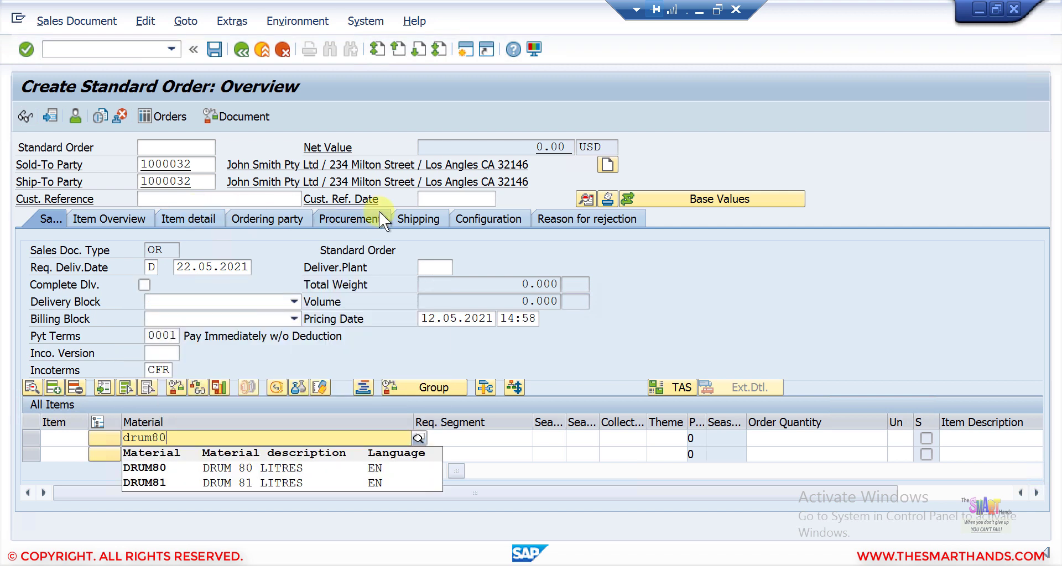
pyautogui.press('Return')
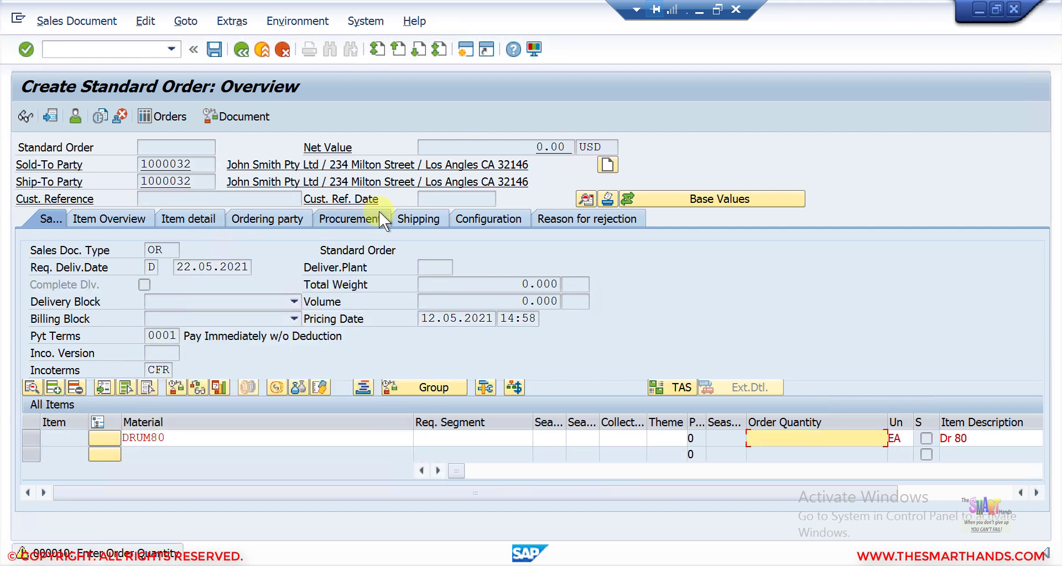
pyautogui.write('1')
pyautogui.press('Return')
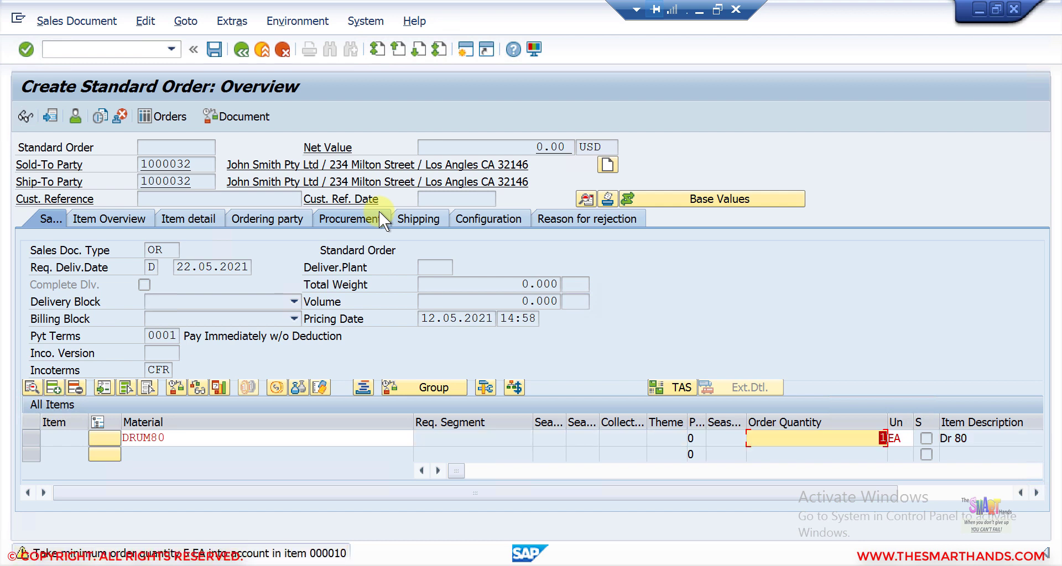
pyautogui.press('Return')
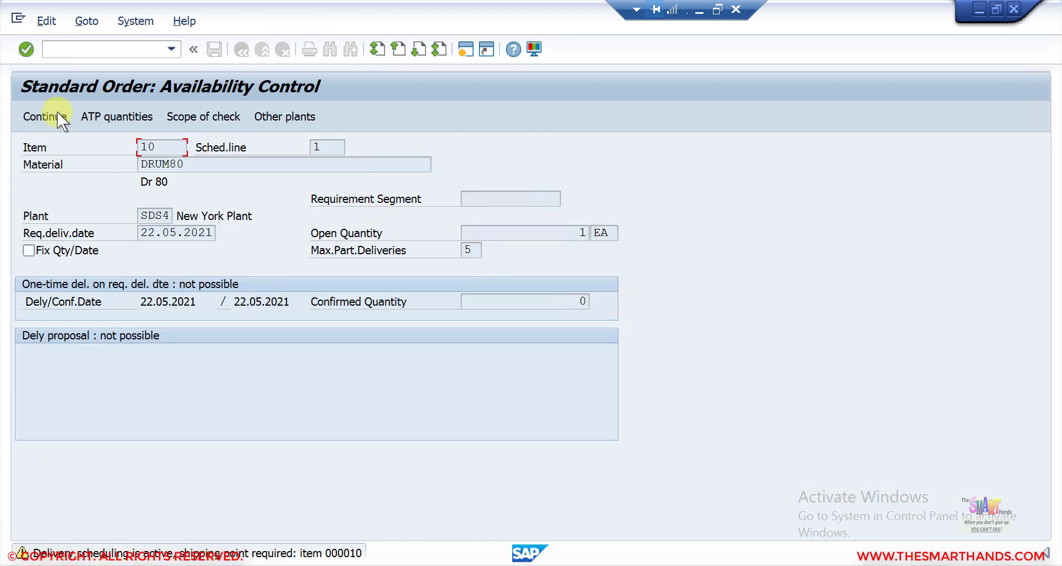
pyautogui.click(55, 113)
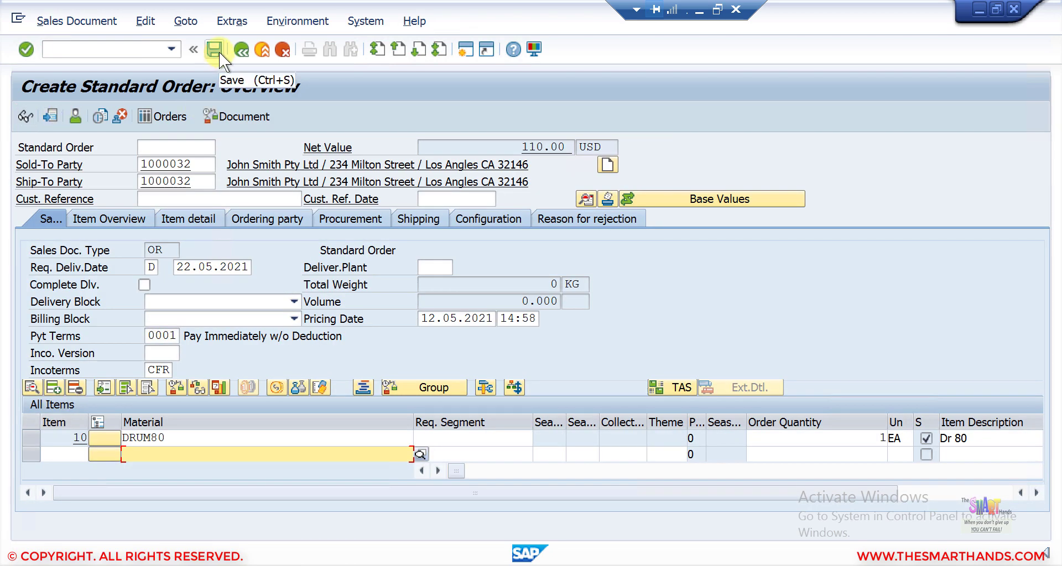
# - Examine the order's incompletion log for missing data and return to the order overview
pyautogui.click(150, 26)
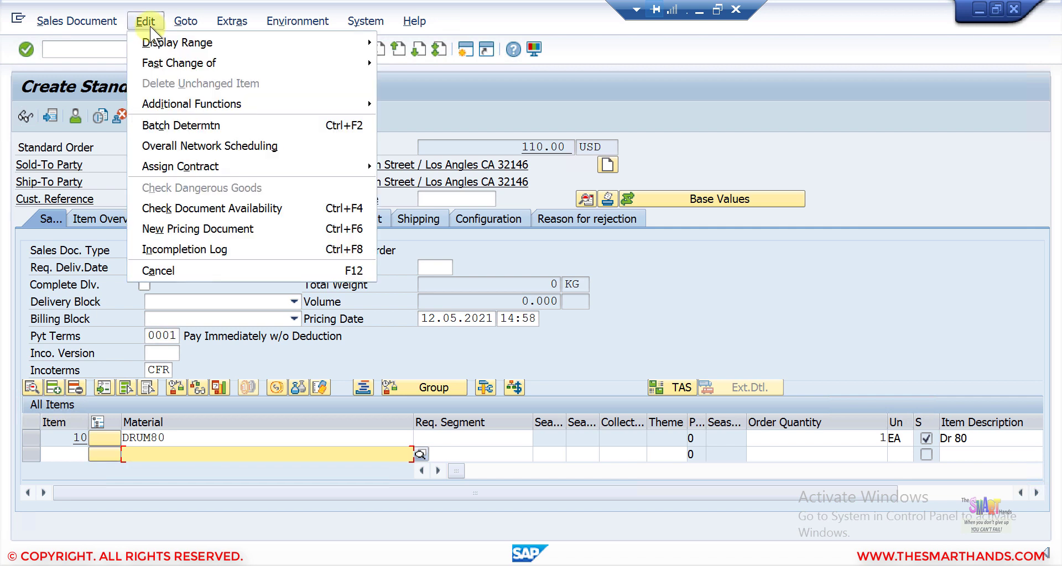
pyautogui.click(176, 246)
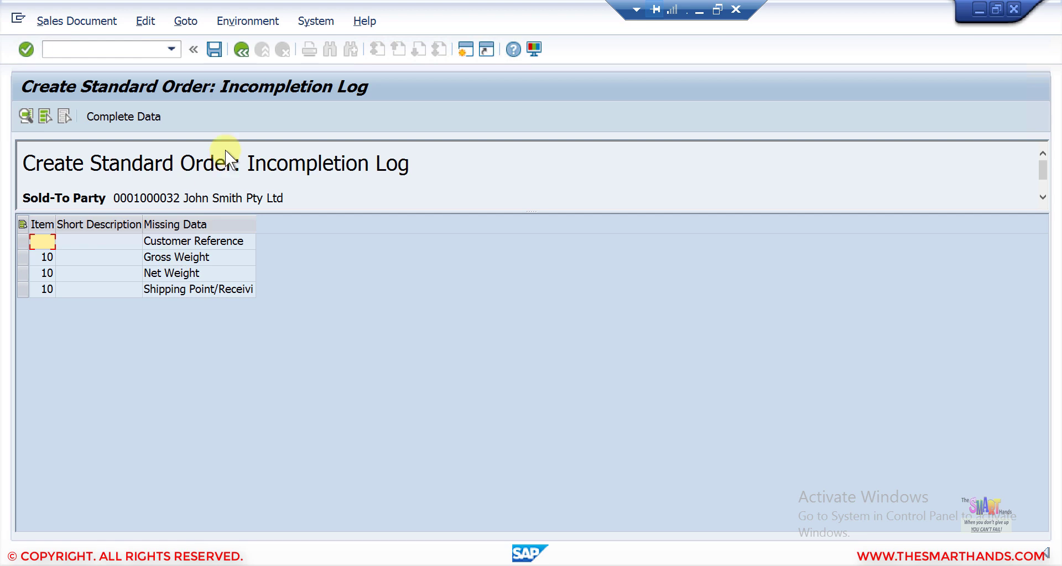
pyautogui.click(235, 51)
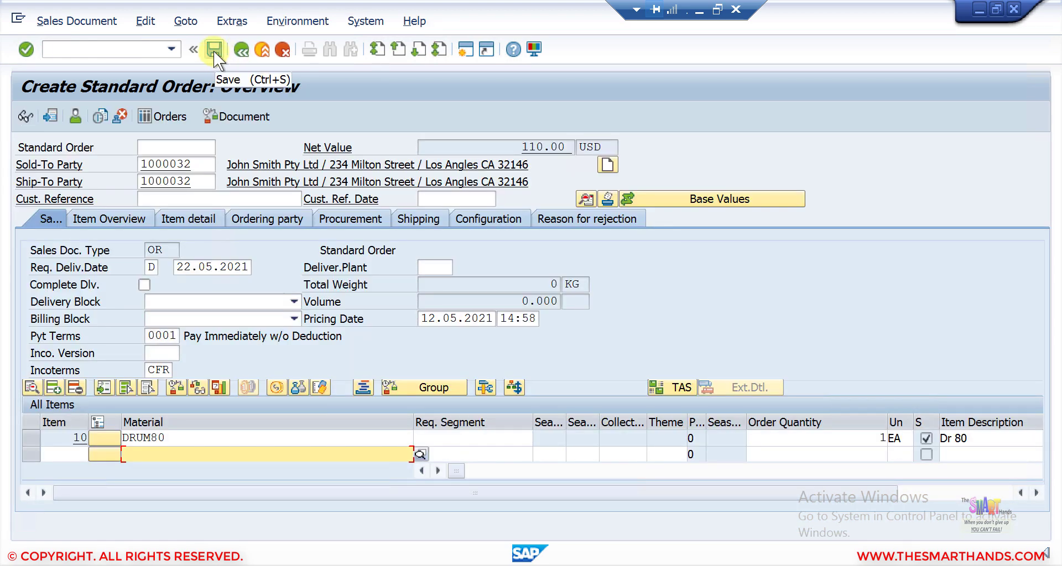
# - Save the standard order and choose to edit the incomplete document
pyautogui.click(214, 51)
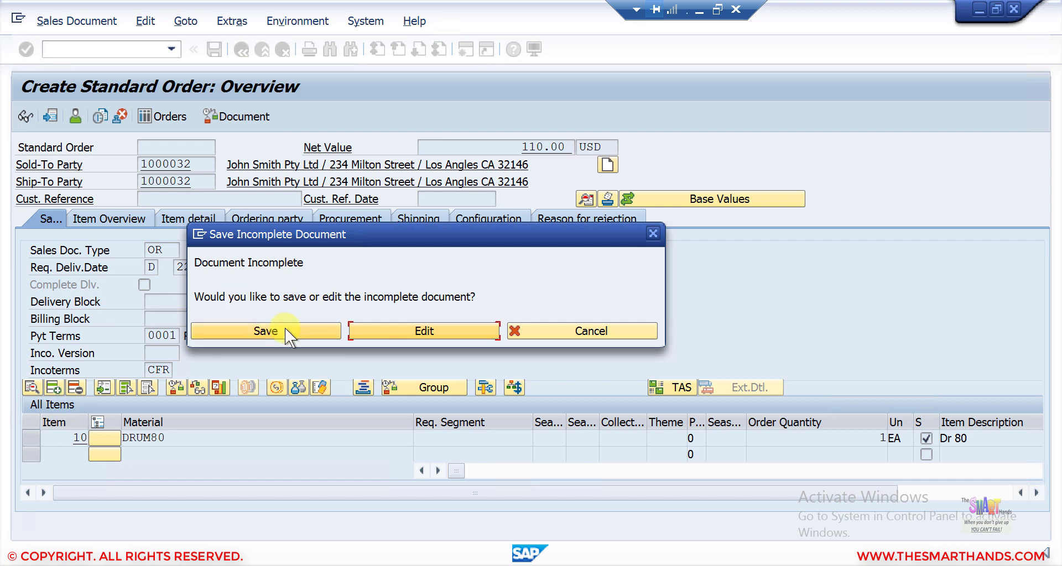
pyautogui.click(252, 329)
pyautogui.click(388, 327)
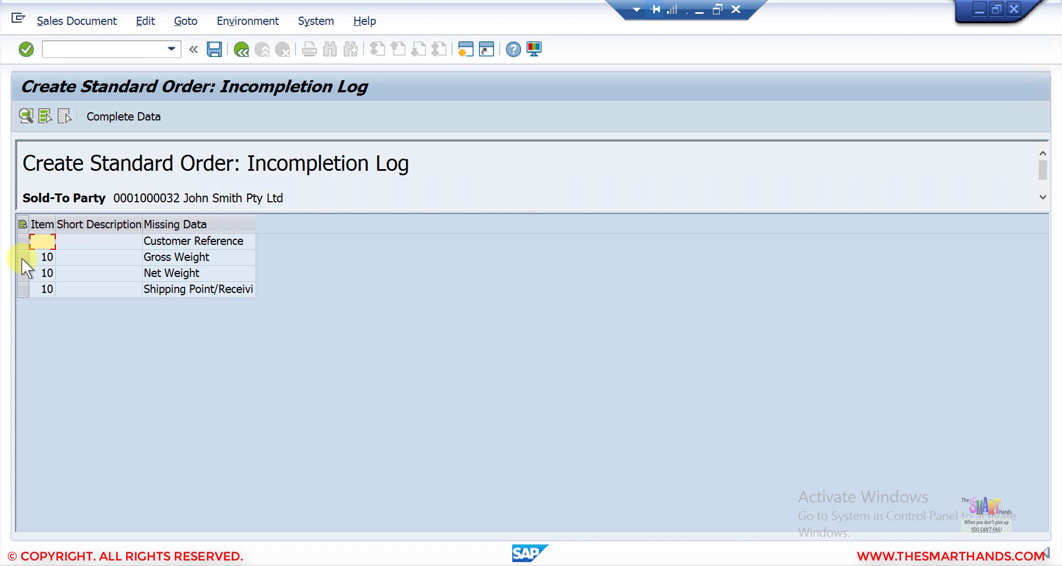
# - Select all incompletion log entries for data completion and enter test111 as the customer reference
pyautogui.click(22, 243)
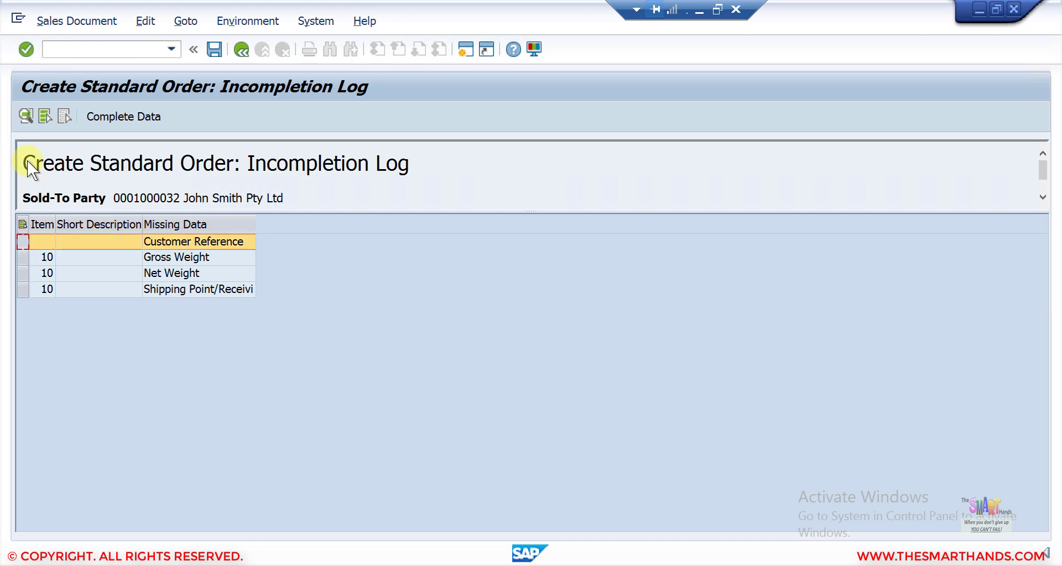
pyautogui.click(39, 118)
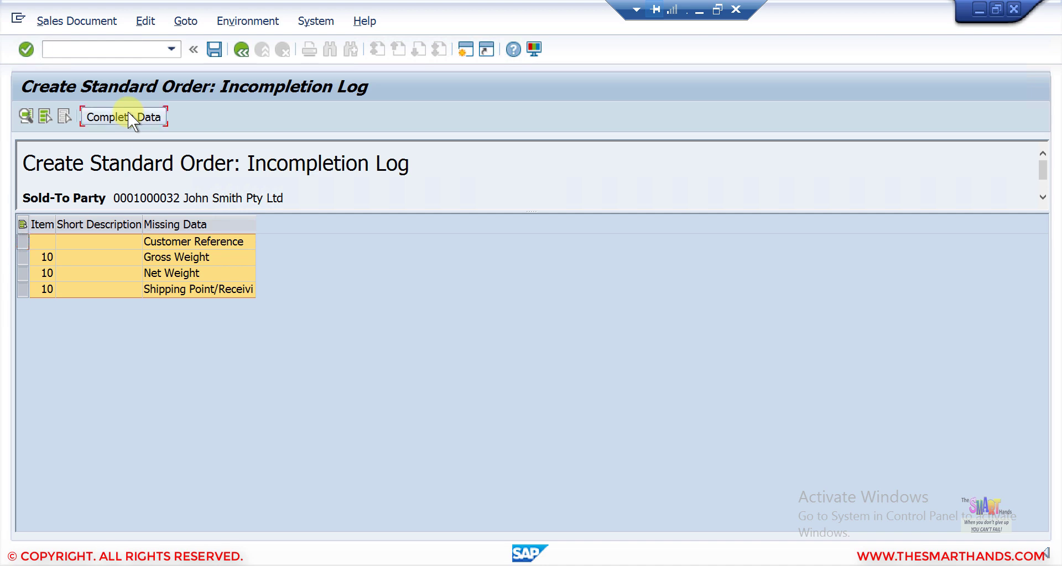
pyautogui.click(129, 113)
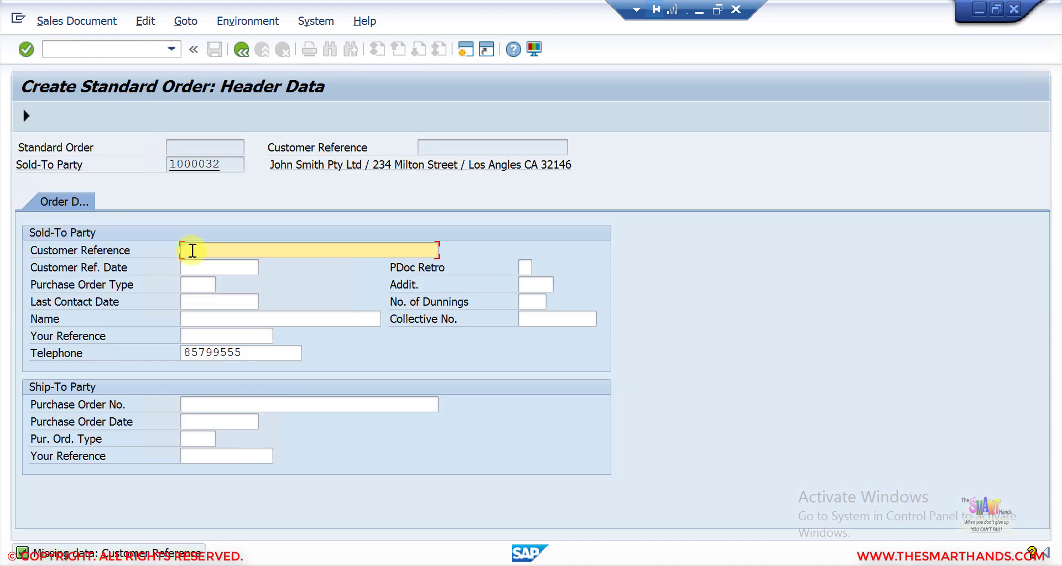
pyautogui.write('test111')
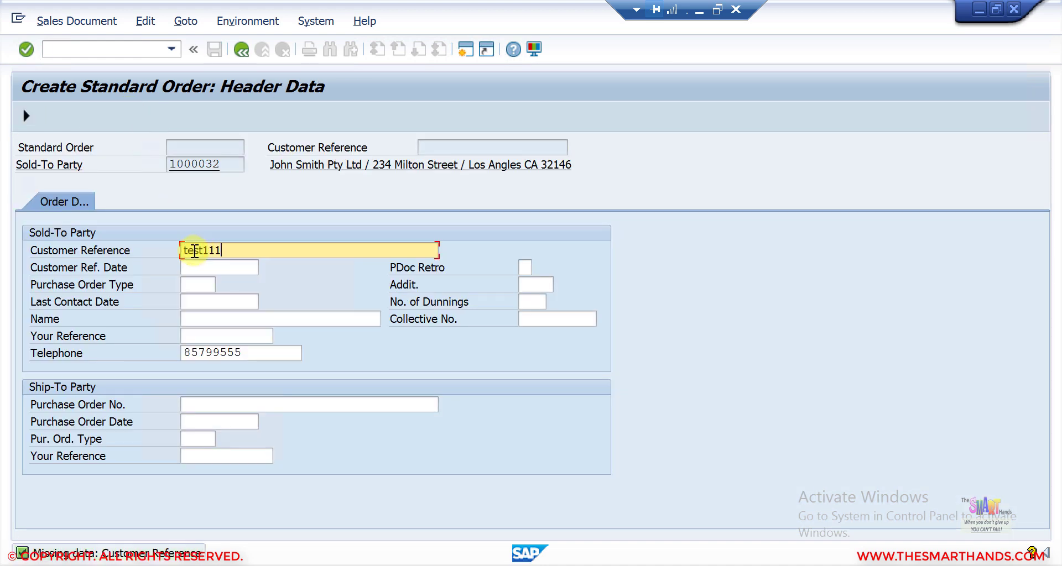
pyautogui.press('Return')
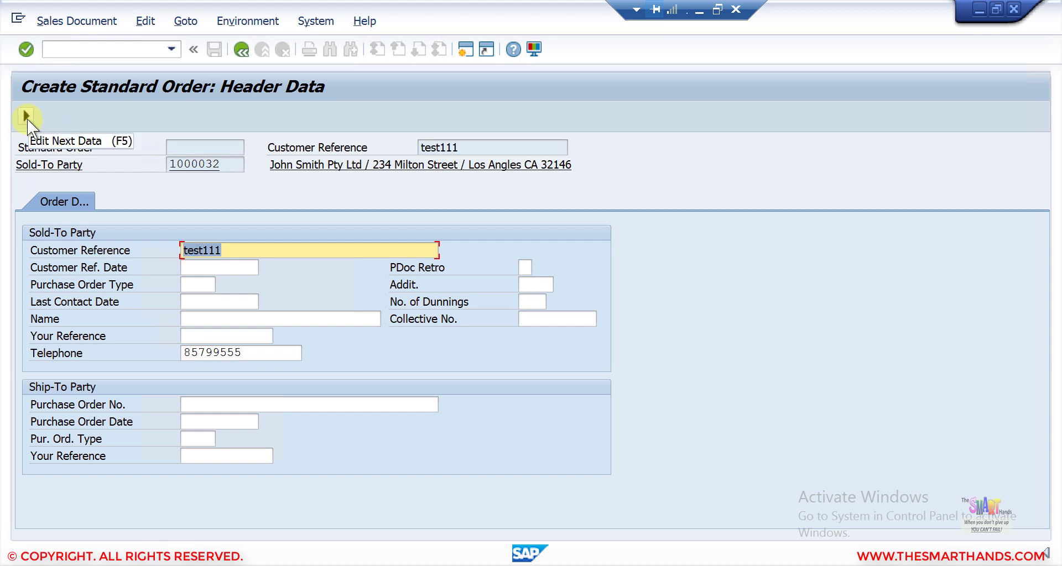
# - Go to the next missing data and set item 10's gross weight and net weight to 1 KG
pyautogui.click(27, 116)
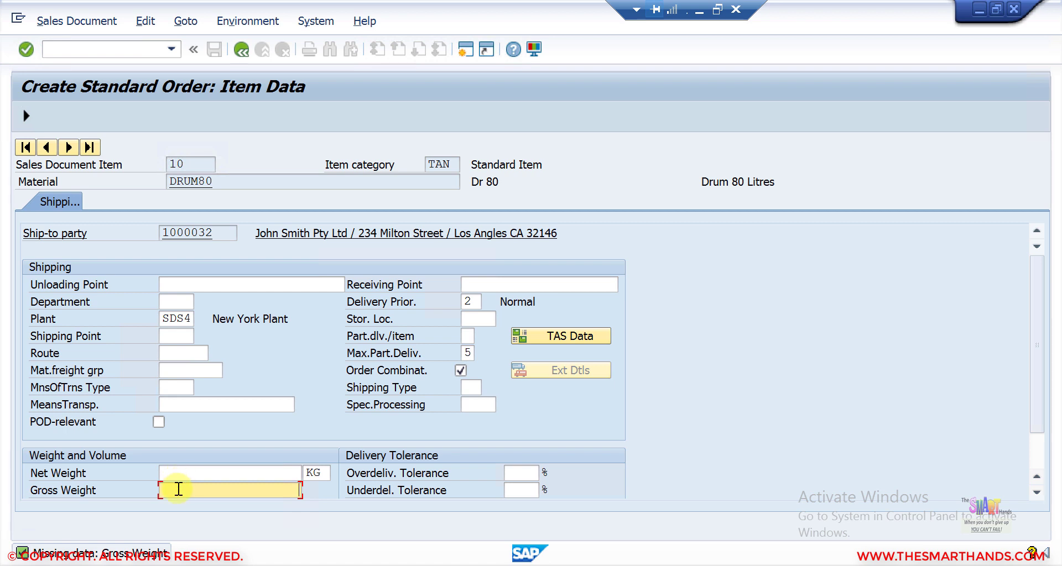
pyautogui.write('1')
pyautogui.click(184, 478)
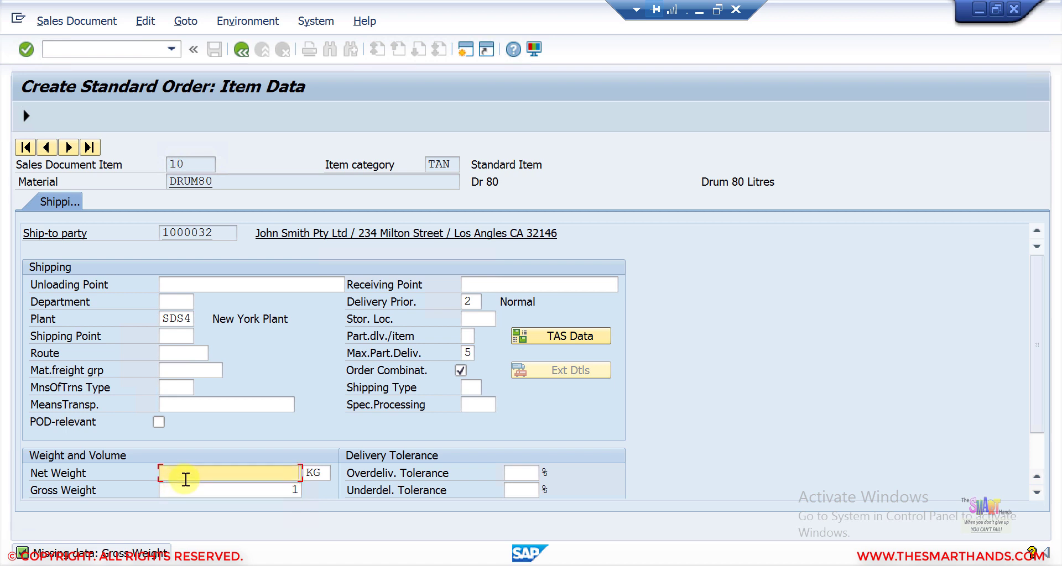
pyautogui.write('1')
pyautogui.press('Return')
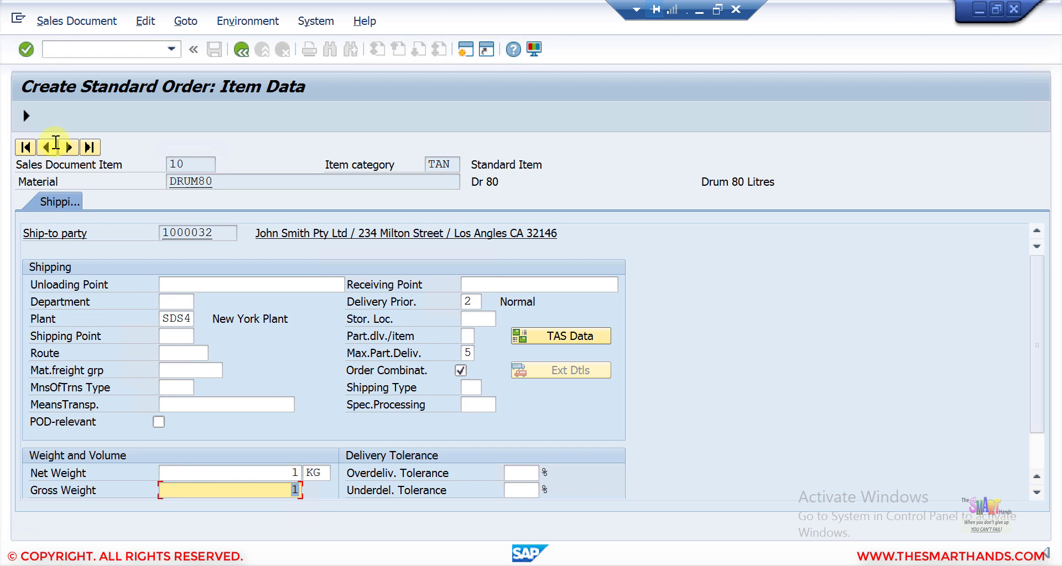
# - Try to set item 10's missing shipping point to SDS4, and clear the entry again
pyautogui.click(28, 117)
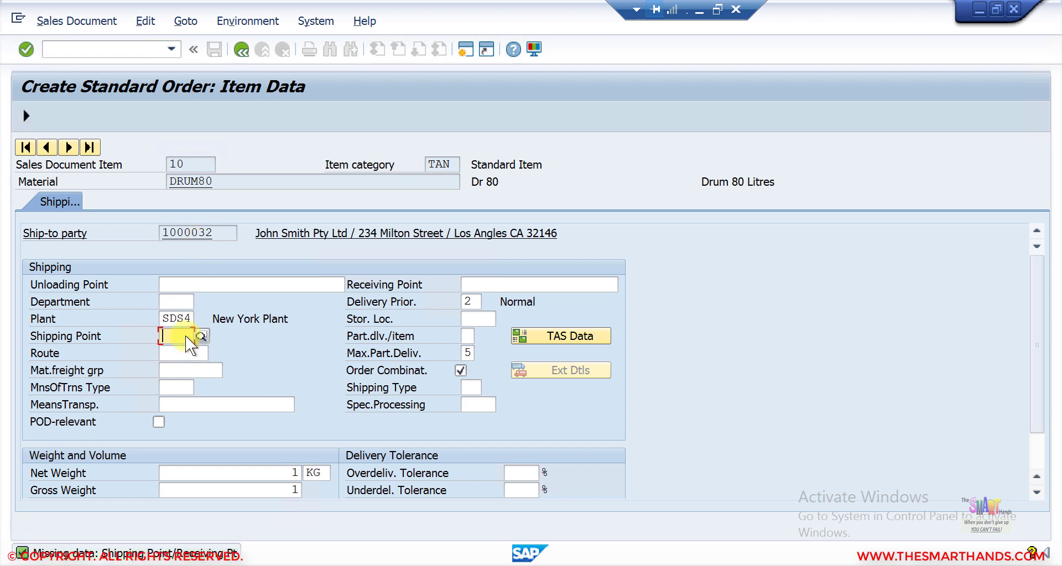
pyautogui.write('SDS4')
pyautogui.press('Return')
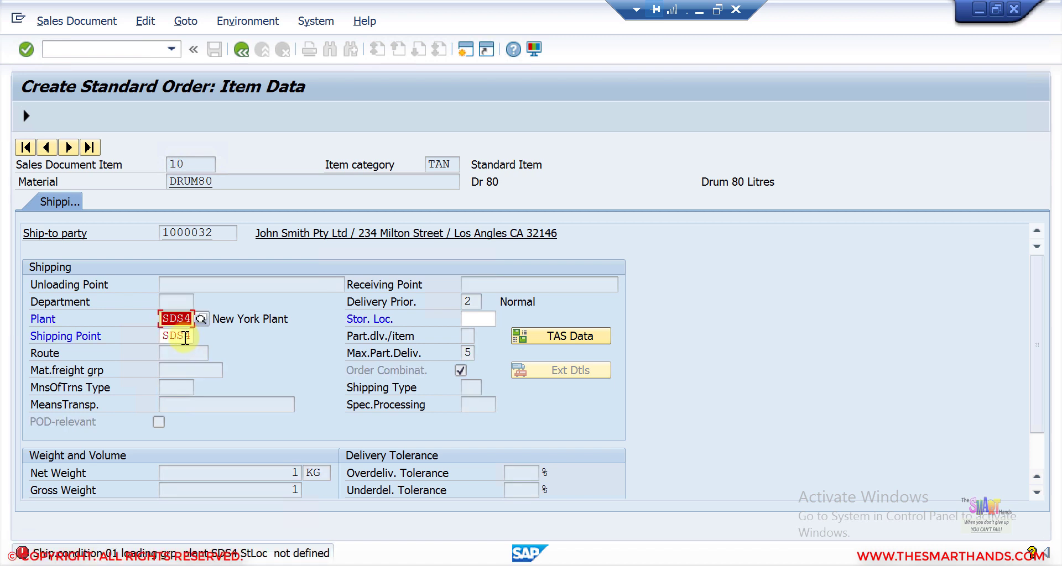
pyautogui.click(169, 336)
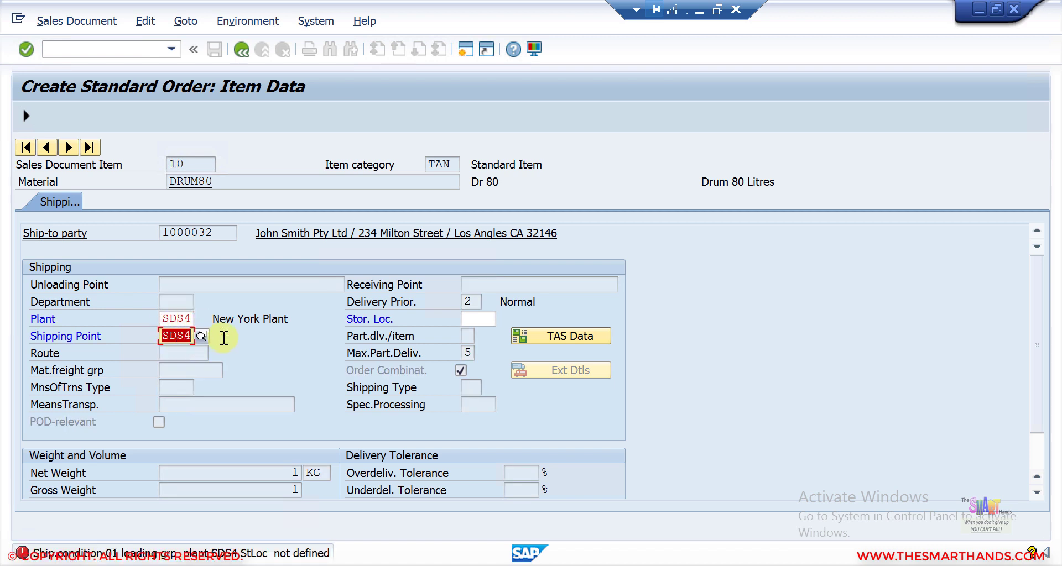
pyautogui.press('Delete')
pyautogui.press('Return')
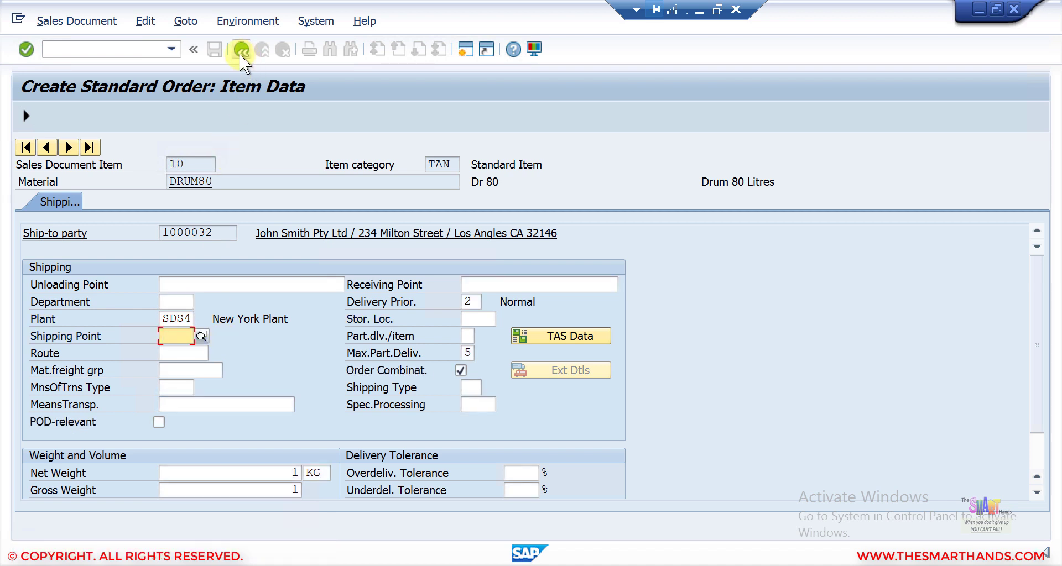
# - Return to the order overview, recheck the incompletion log through a save attempt, and go back to the overview
pyautogui.click(213, 49)
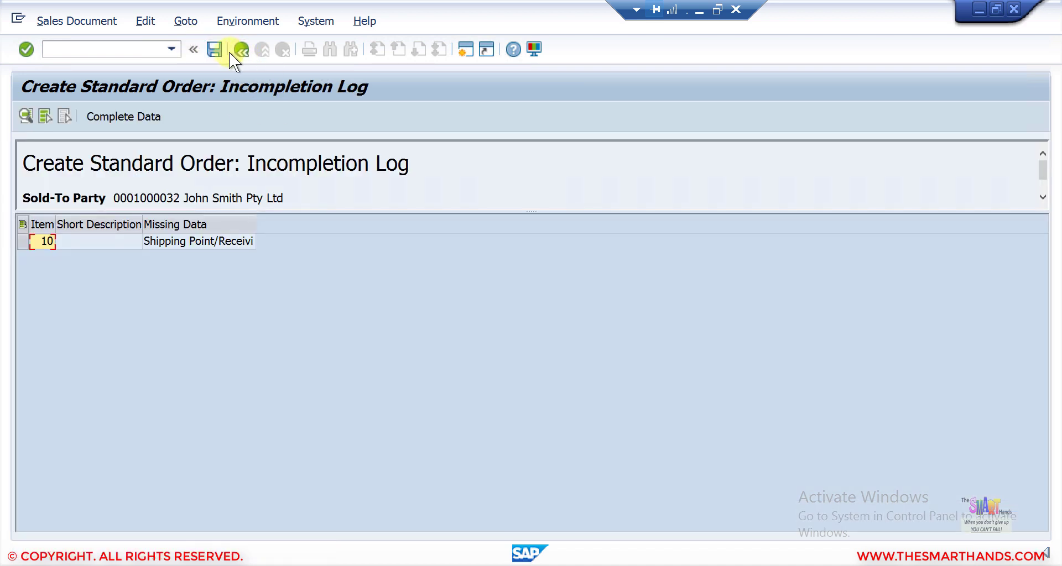
pyautogui.click(237, 52)
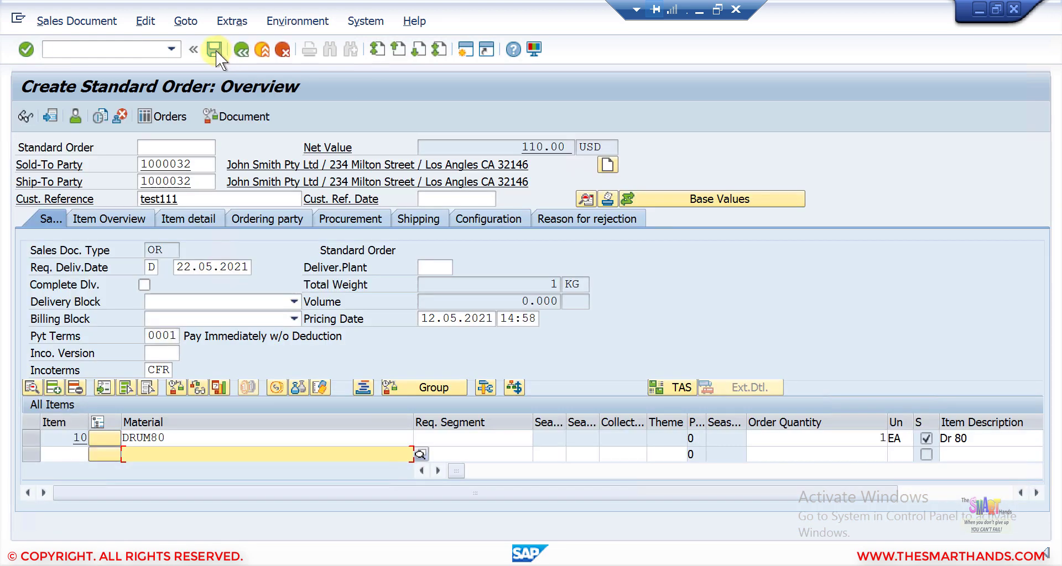
pyautogui.click(214, 50)
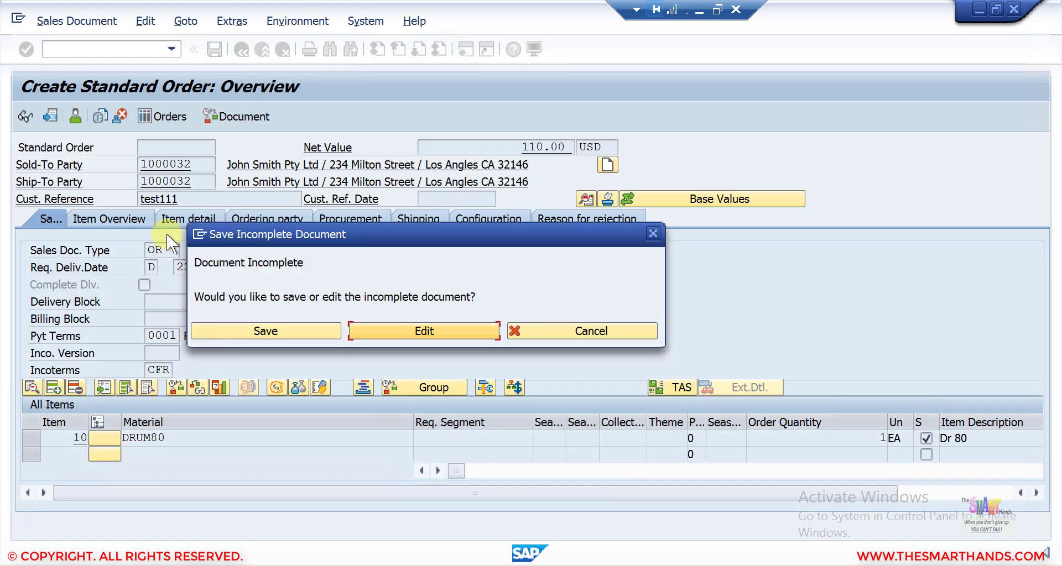
pyautogui.click(405, 331)
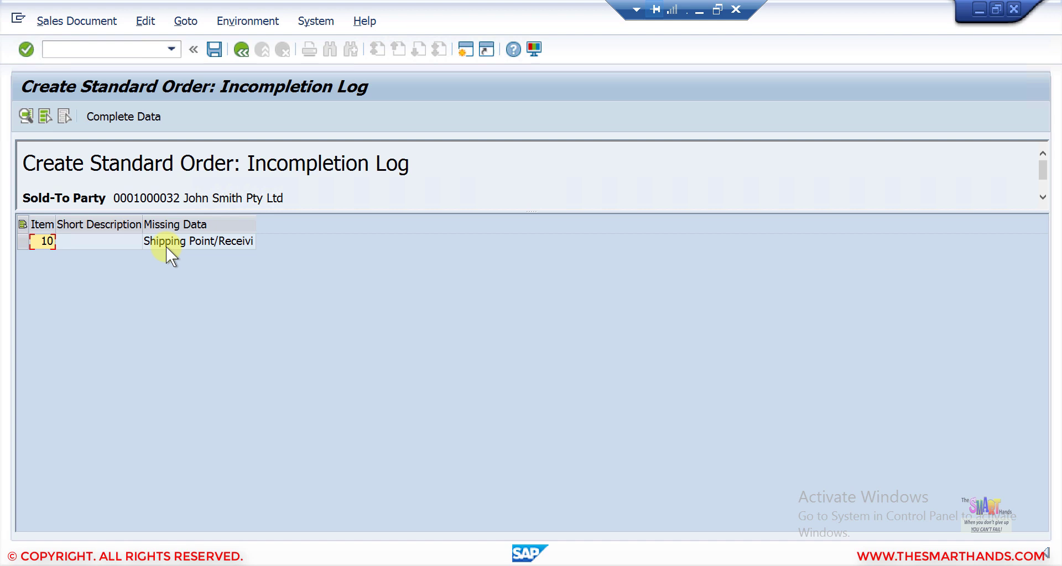
pyautogui.click(241, 53)
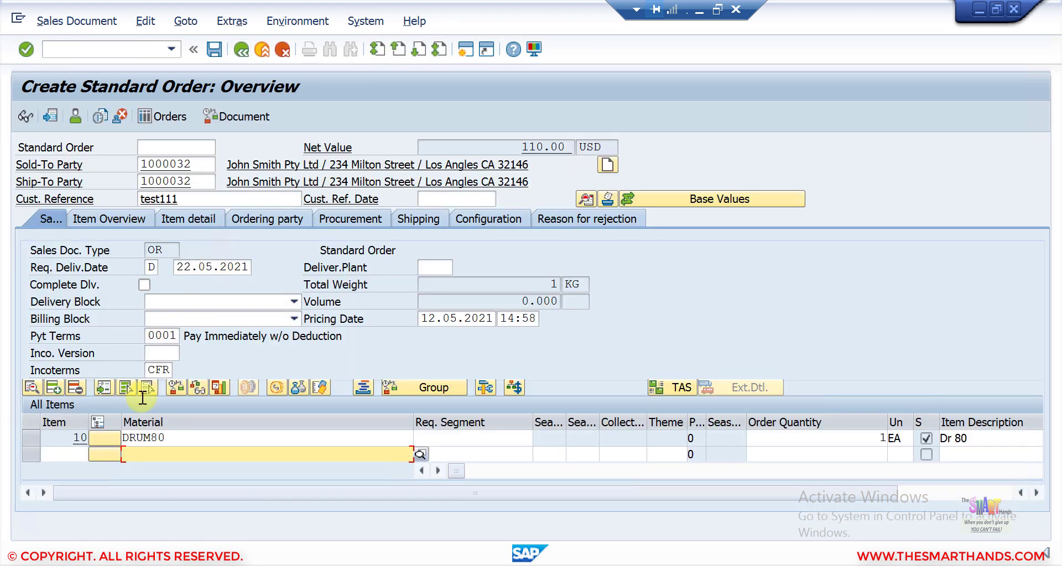
# - Try to set item 10's shipping point to SDS4 in its shipping data and exit with saving
pyautogui.click(32, 437)
pyautogui.click(80, 438)
pyautogui.doubleClick(80, 438)
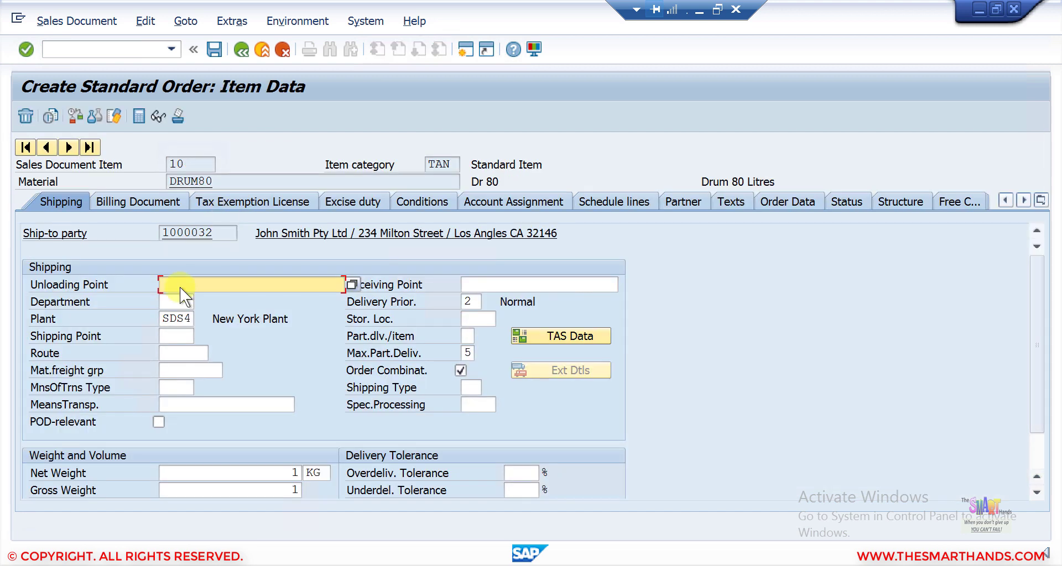
pyautogui.click(172, 337)
pyautogui.write('SDS4')
pyautogui.press('Return')
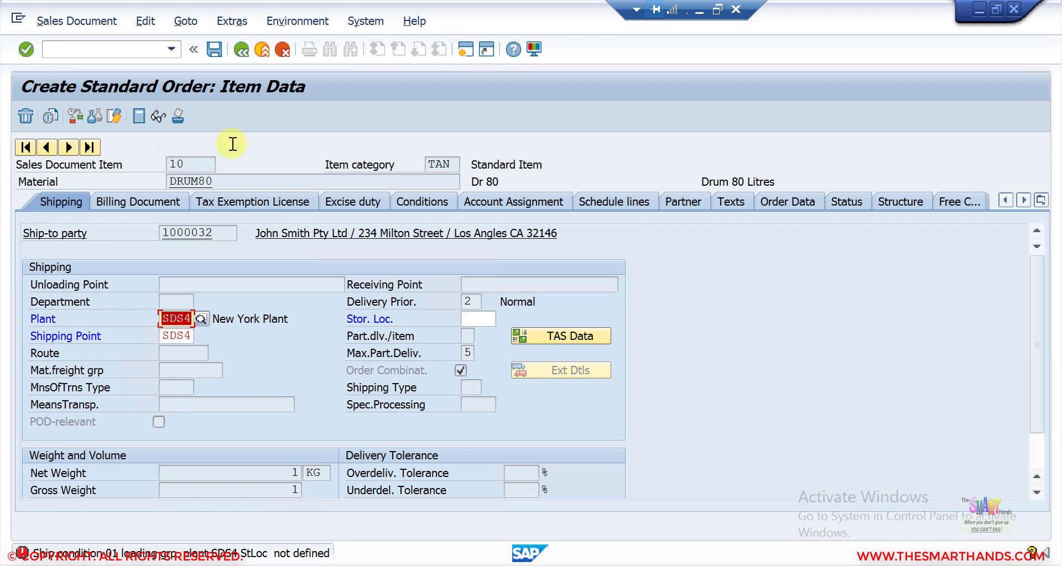
pyautogui.click(240, 48)
pyautogui.click(258, 54)
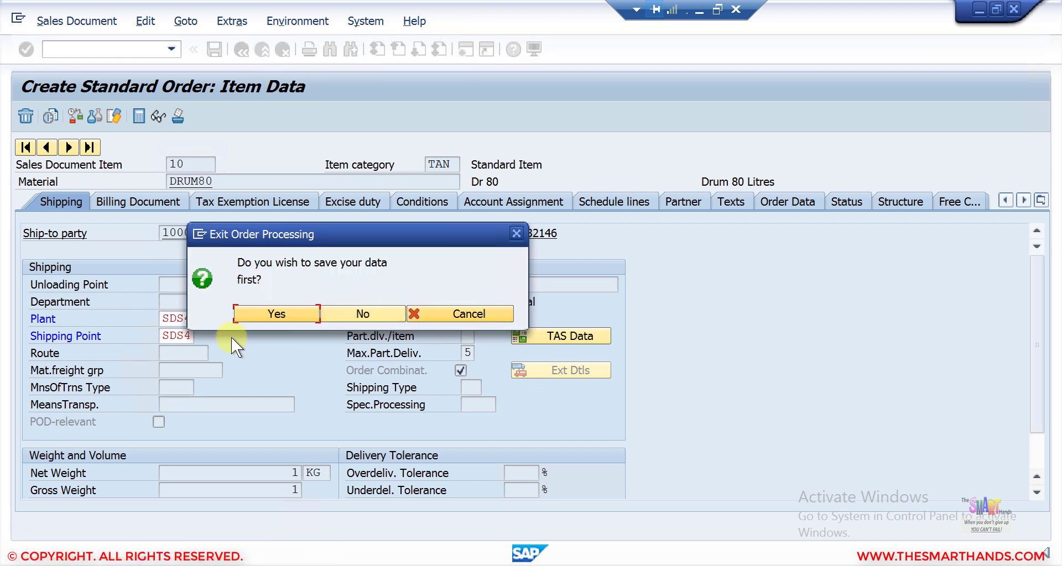
pyautogui.click(276, 313)
# - Clear the shipping point entry of item 10 and return to the order overview
pyautogui.click(160, 334)
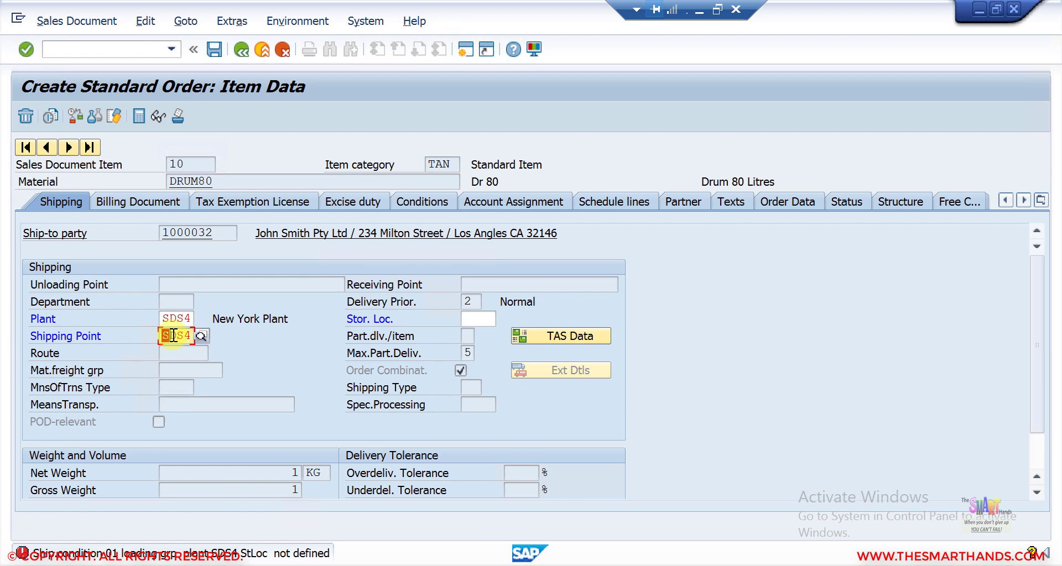
pyautogui.press('Delete')
pyautogui.press('Delete')
pyautogui.press('Delete')
pyautogui.press('Delete')
pyautogui.press('BackSpace')
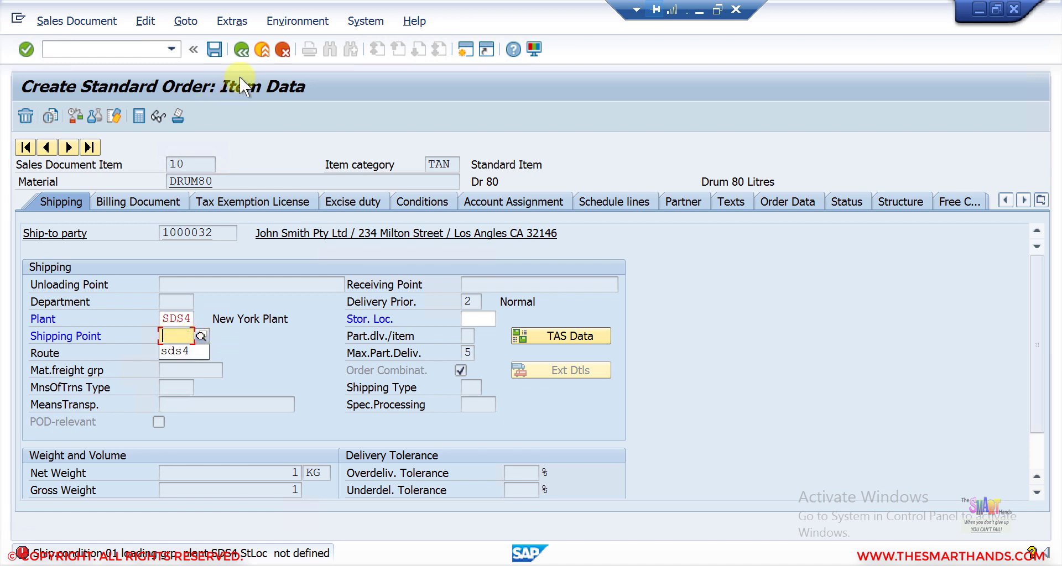
pyautogui.click(240, 52)
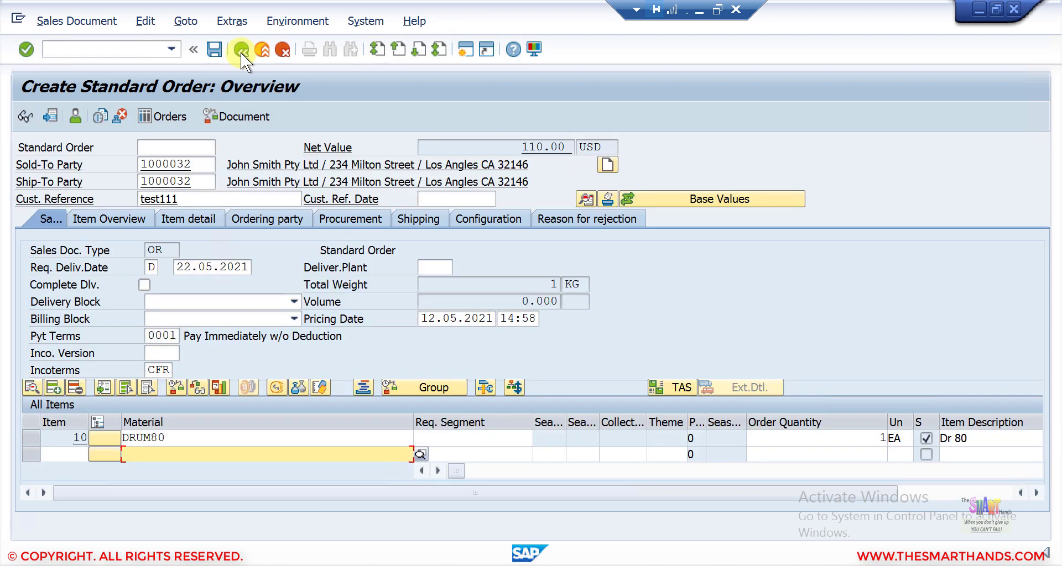
# - Save the standard order as an incomplete document and display the saved order
pyautogui.click(215, 52)
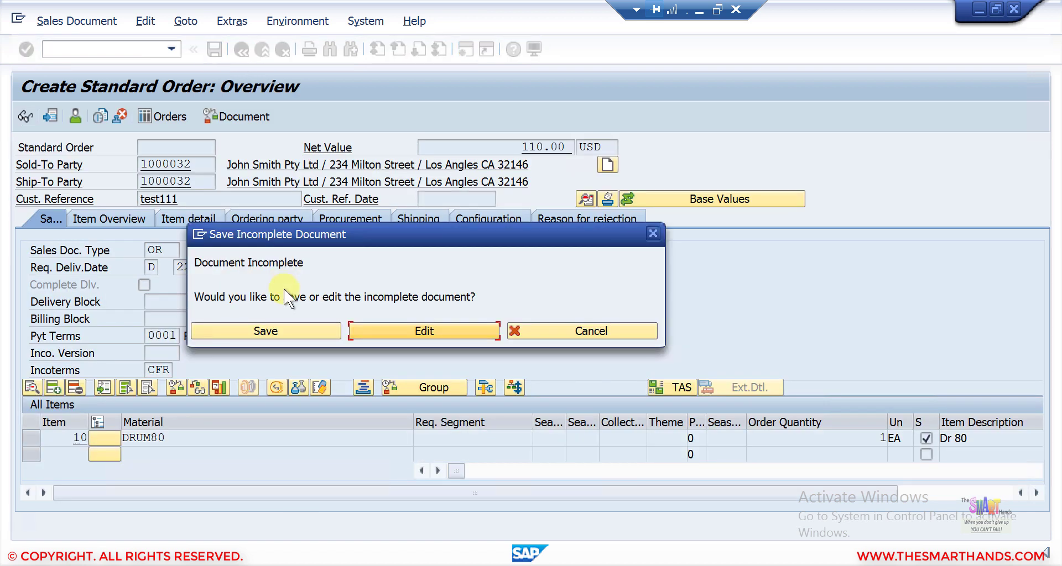
pyautogui.click(285, 329)
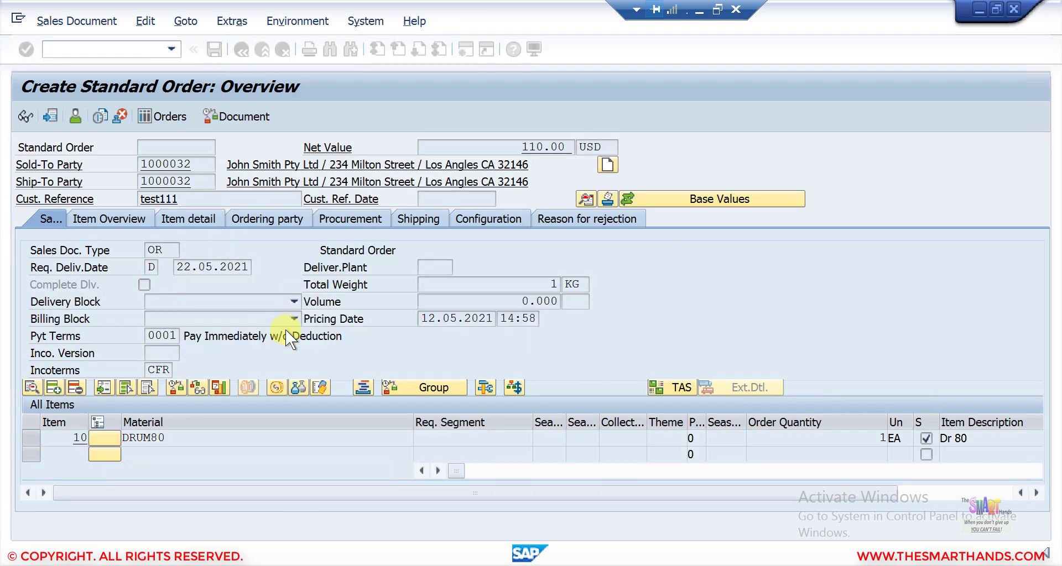
pyautogui.click(67, 20)
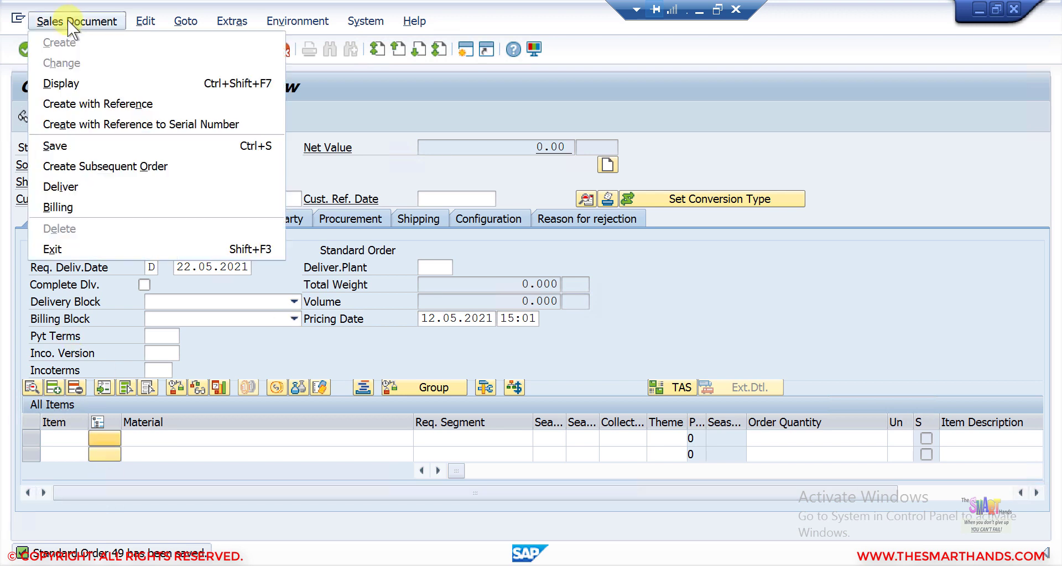
pyautogui.click(82, 81)
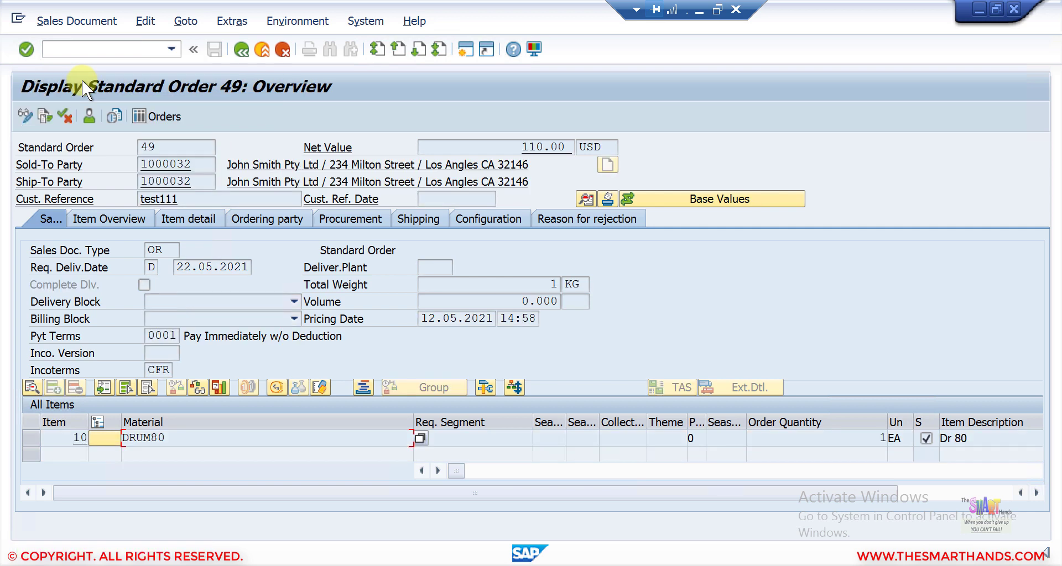
# - Open the saved standard order for changing with transaction VA02
pyautogui.click(131, 51)
pyautogui.write('/nva02')
pyautogui.press('Return')
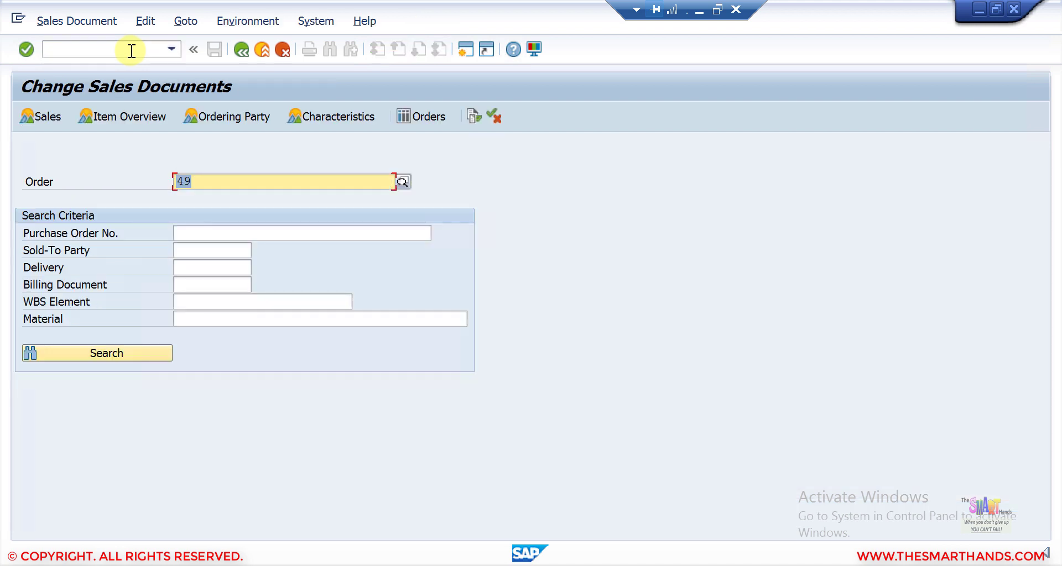
pyautogui.press('Return')
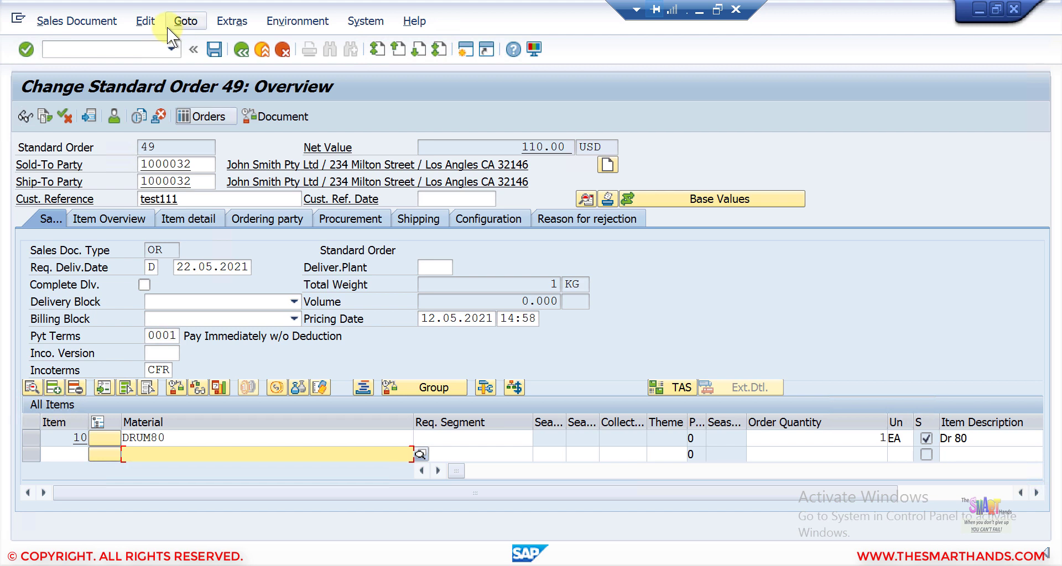
# - Check the incompletion log of the saved order and return to its overview
pyautogui.click(146, 21)
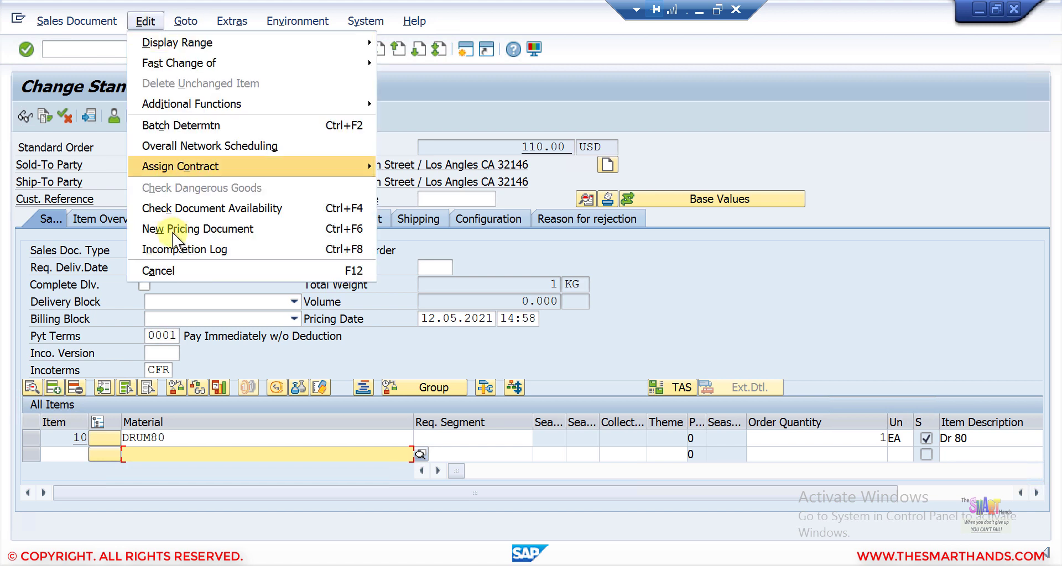
pyautogui.click(174, 251)
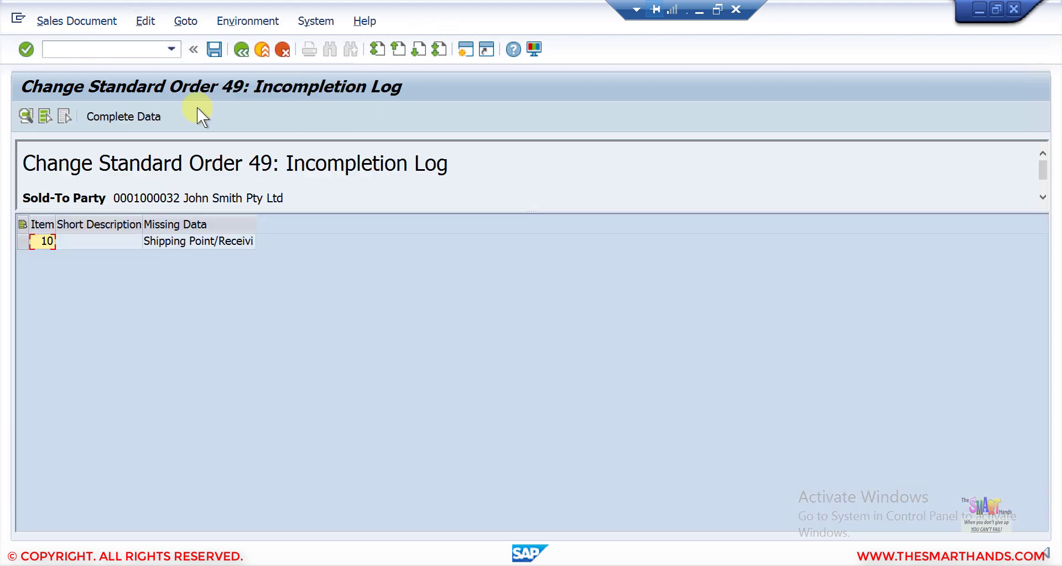
pyautogui.click(241, 49)
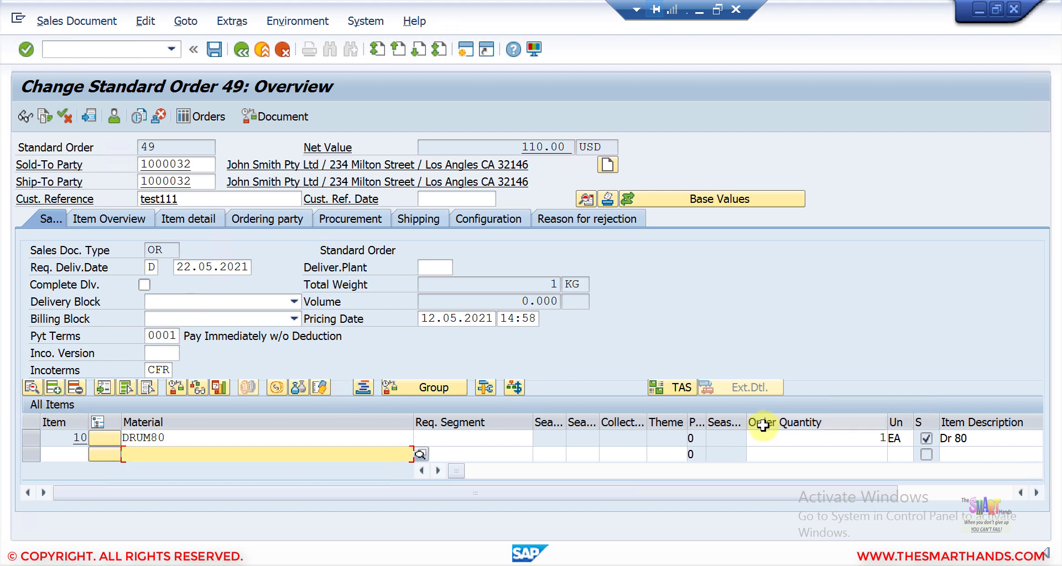
# - Examine the customer material number of item 10 in the order's item list
pyautogui.click(438, 470)
pyautogui.click(438, 470)
pyautogui.click(438, 470)
pyautogui.click(438, 470)
pyautogui.click(439, 469)
pyautogui.click(439, 470)
pyautogui.click(439, 469)
pyautogui.click(439, 469)
pyautogui.click(439, 469)
pyautogui.click(439, 469)
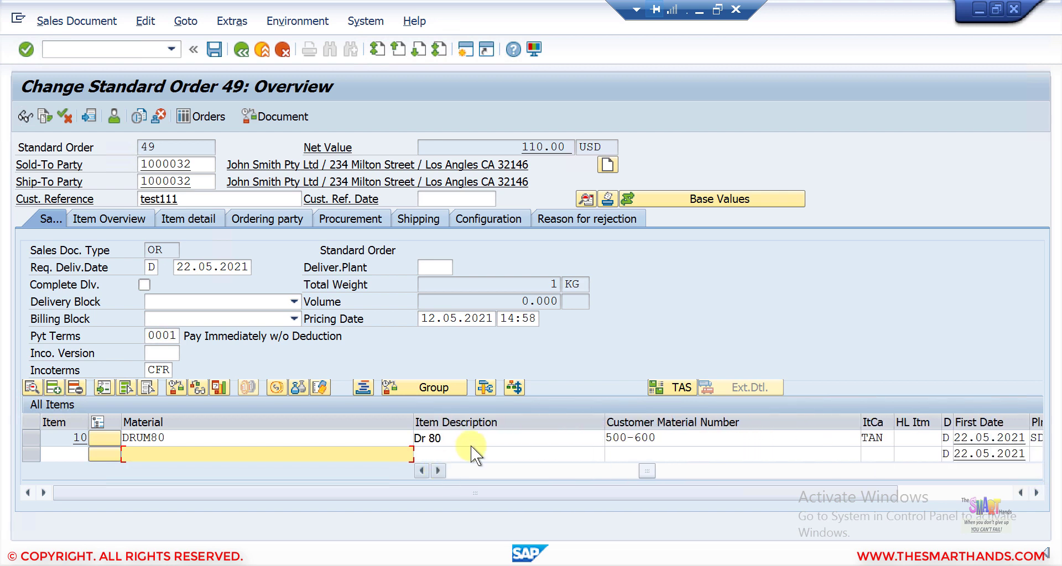
pyautogui.click(646, 439)
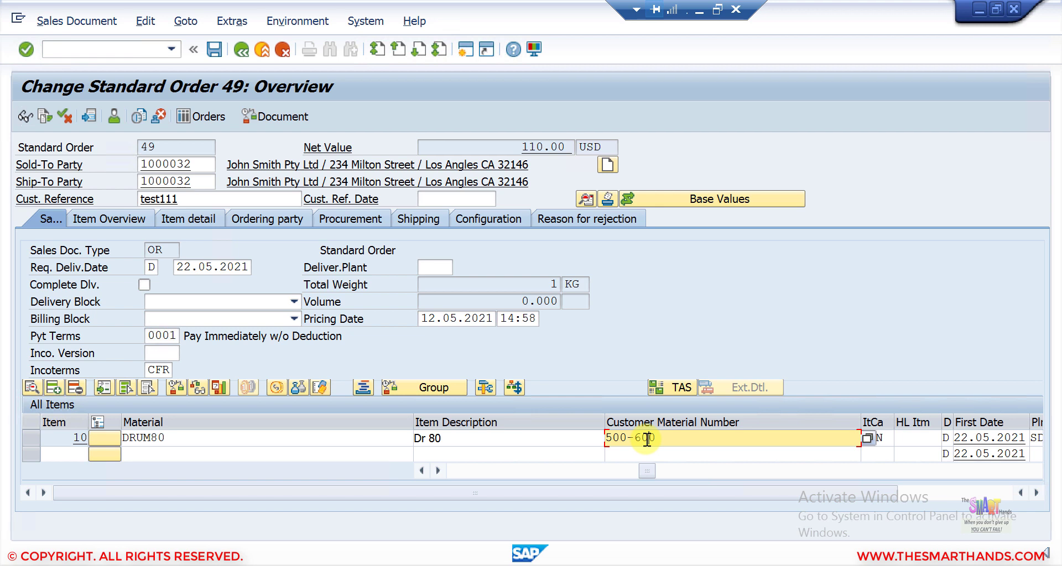
pyautogui.moveTo(657, 440); pyautogui.dragTo(545, 441)
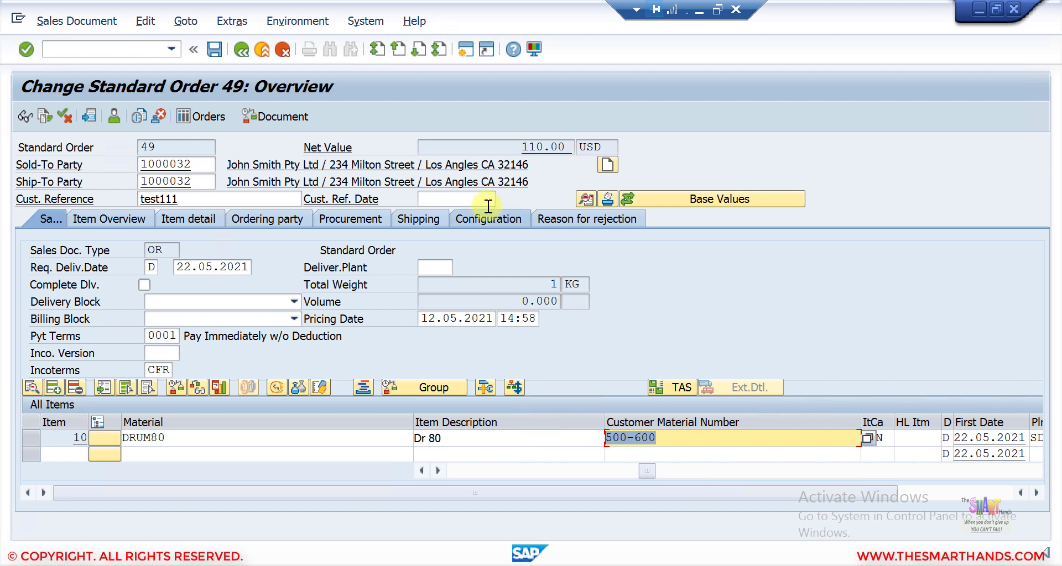
# - Switch to PowerPoint, present the slides from What is Incompletion Log to List of Incomplete Order, and end the show
pyautogui.click(699, 10)
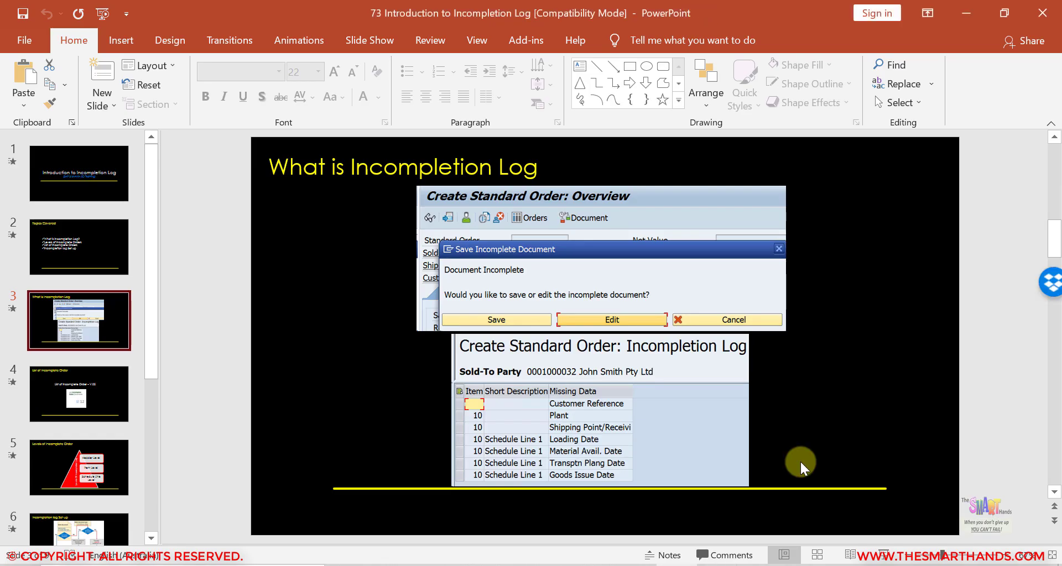
pyautogui.click(881, 556)
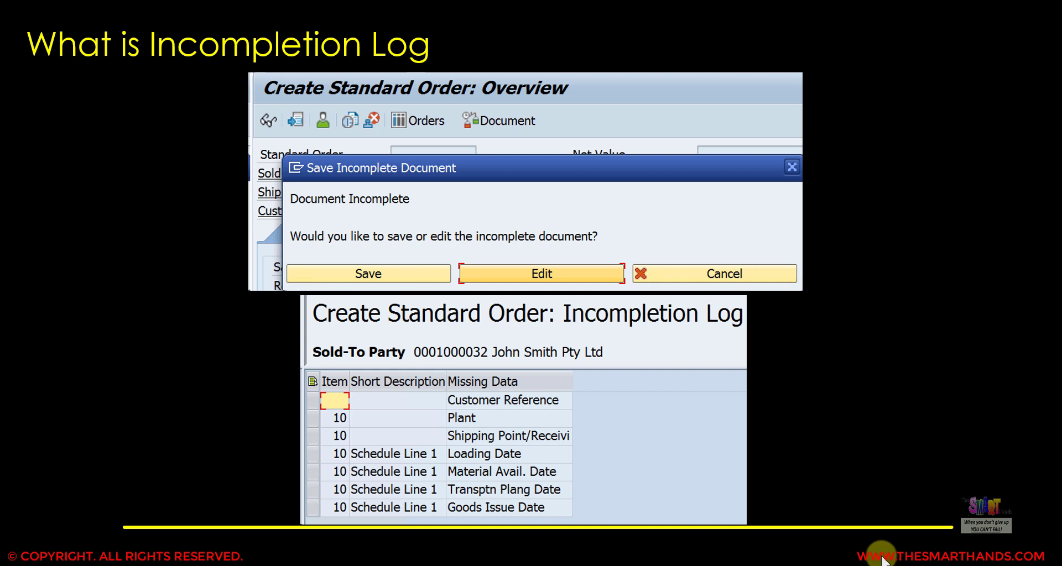
pyautogui.click(880, 556)
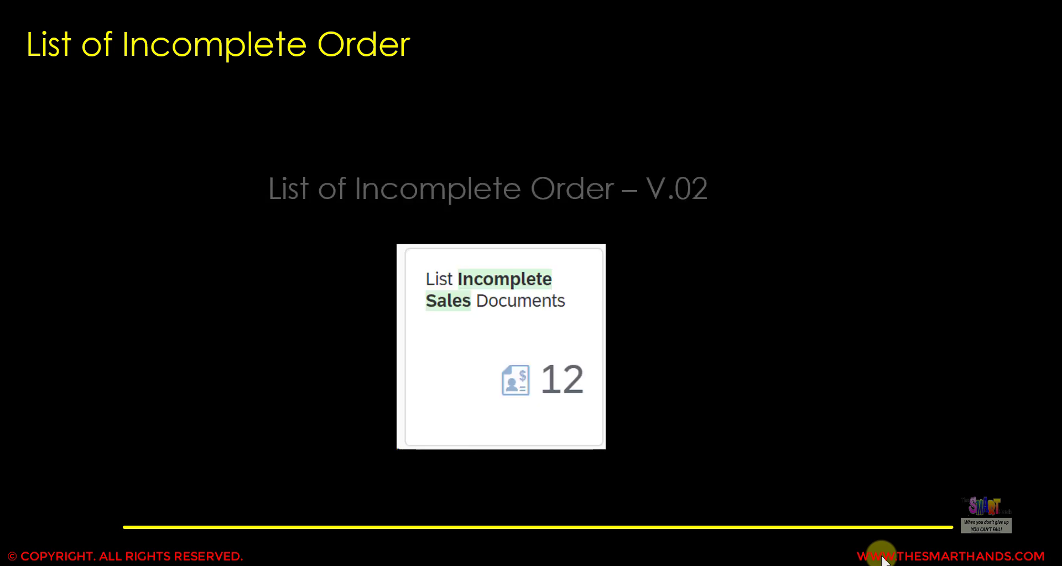
pyautogui.press('Escape')
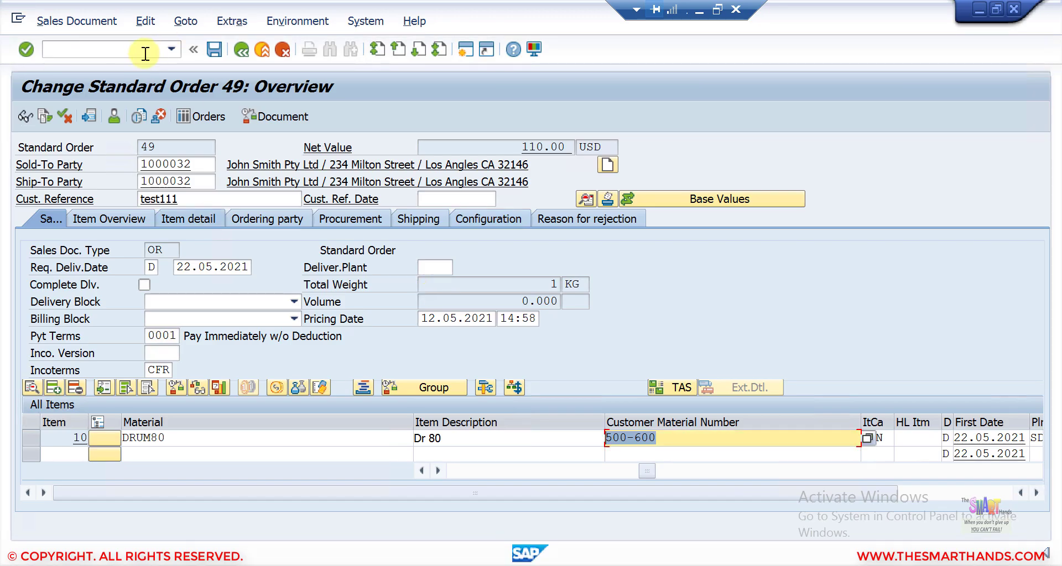
# - Leave the order change in SAP and return to the SAP Easy Access screen
pyautogui.click(145, 53)
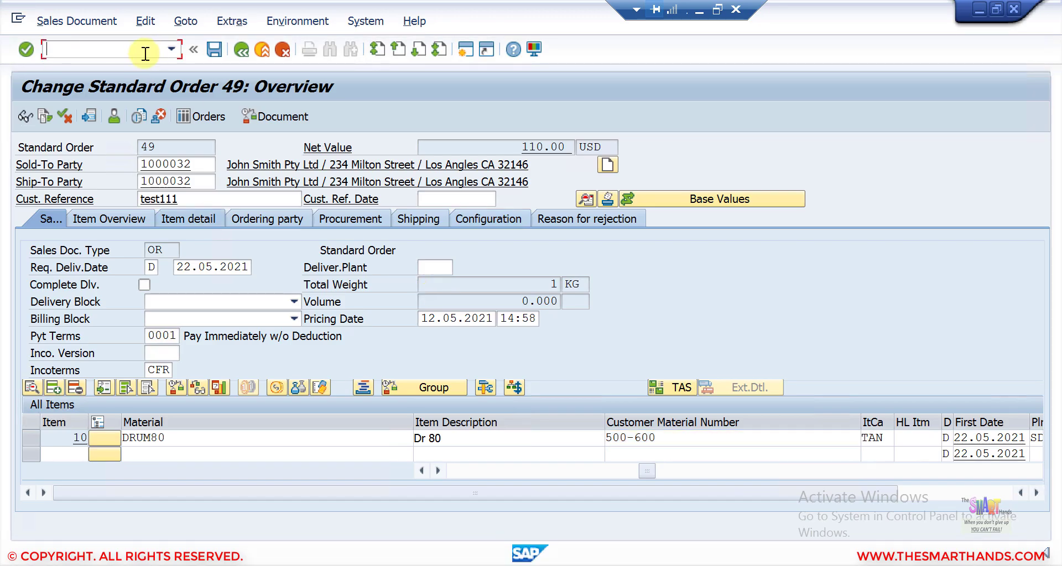
pyautogui.write('/n')
pyautogui.press('Return')
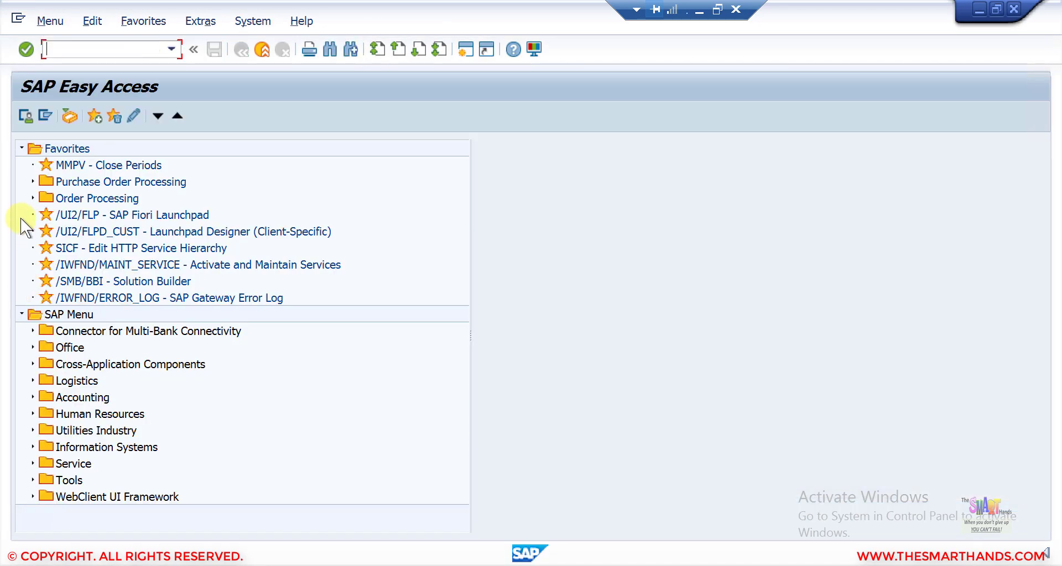
# - Open the V.02 Incomplete Orders report from the Orders area of the Sales and Distribution sales information system
pyautogui.click(22, 148)
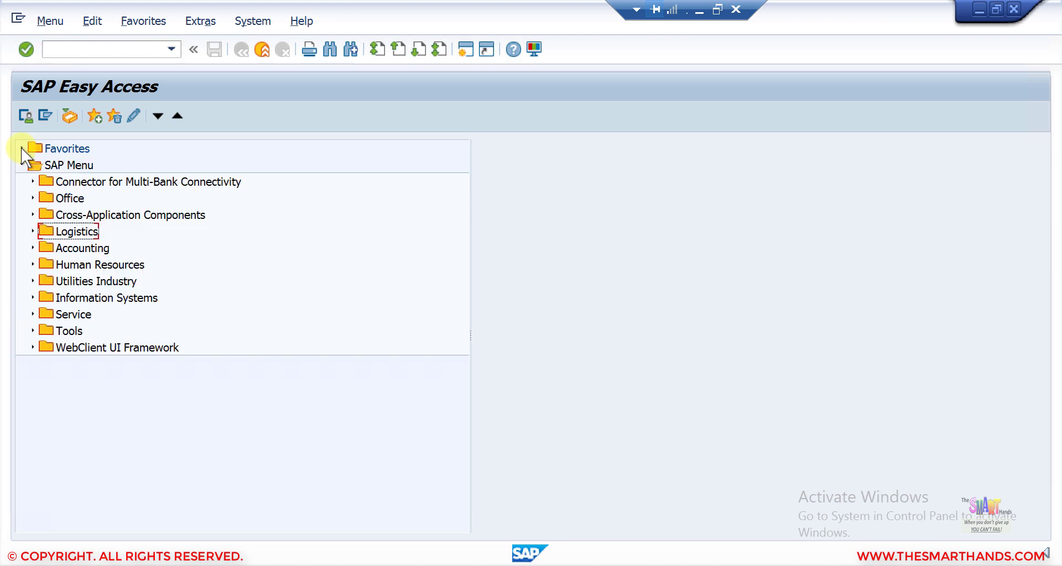
pyautogui.click(29, 231)
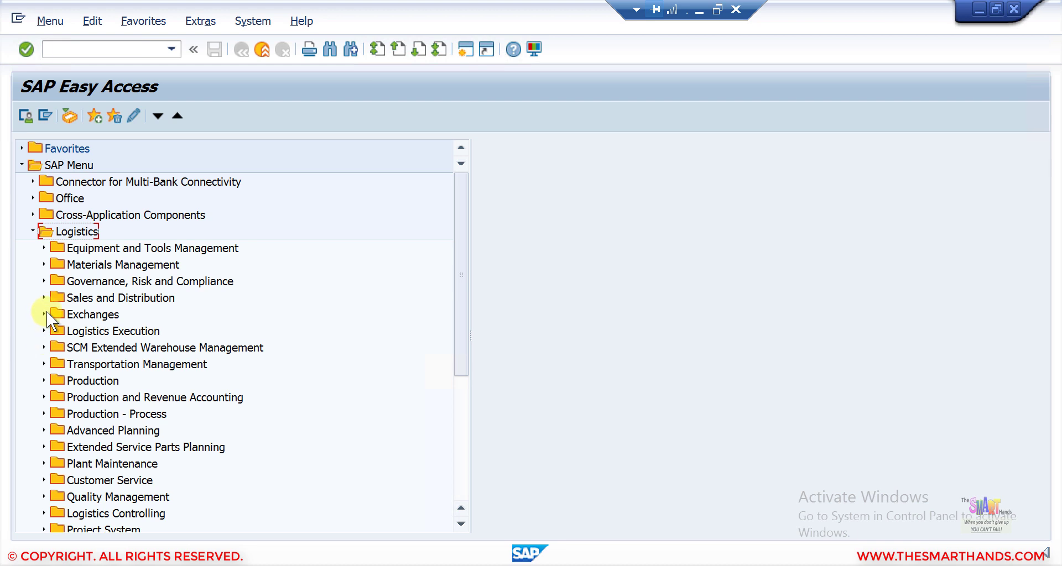
pyautogui.click(43, 297)
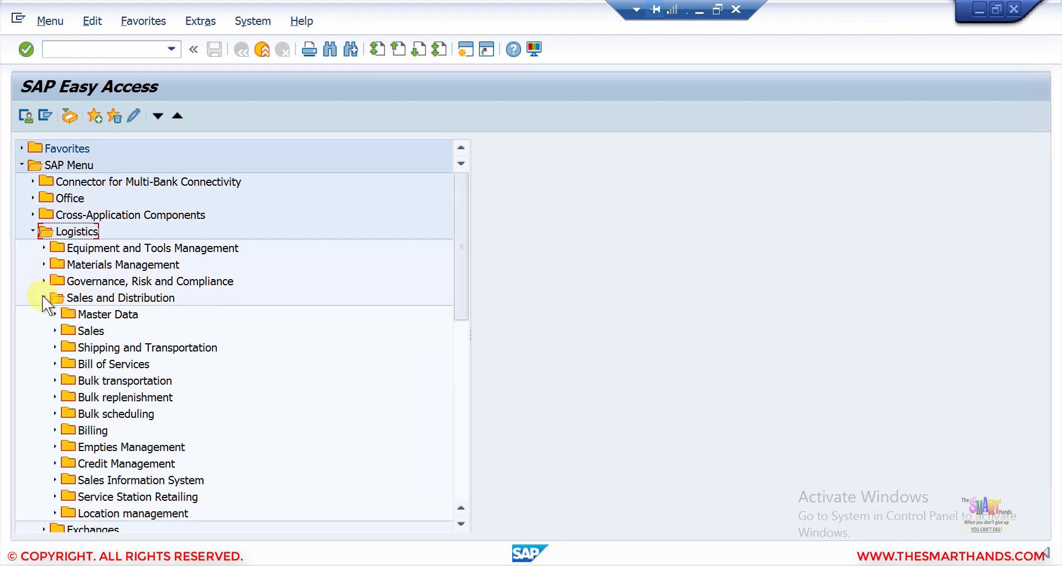
pyautogui.click(54, 331)
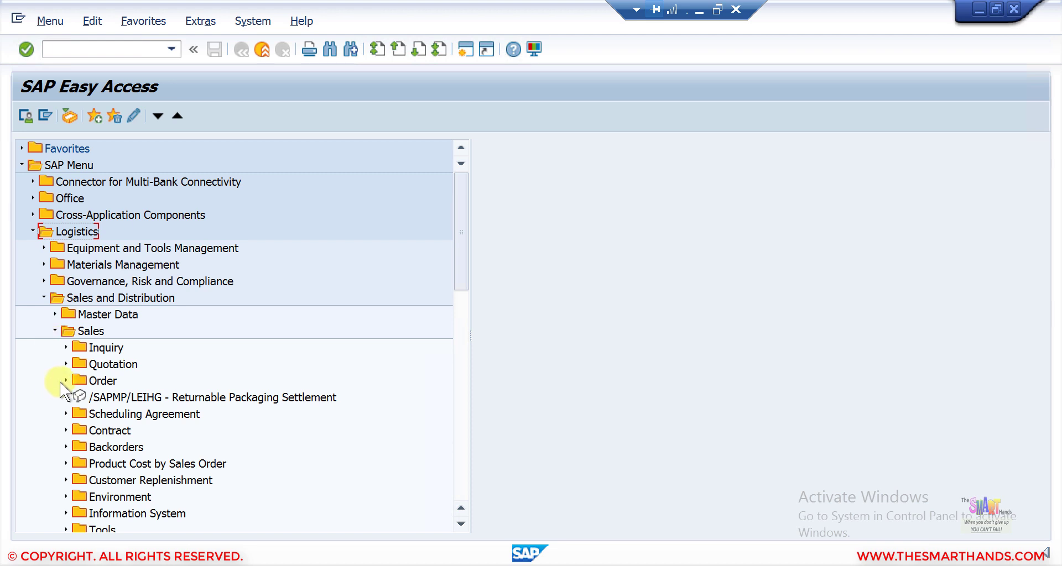
pyautogui.click(458, 525)
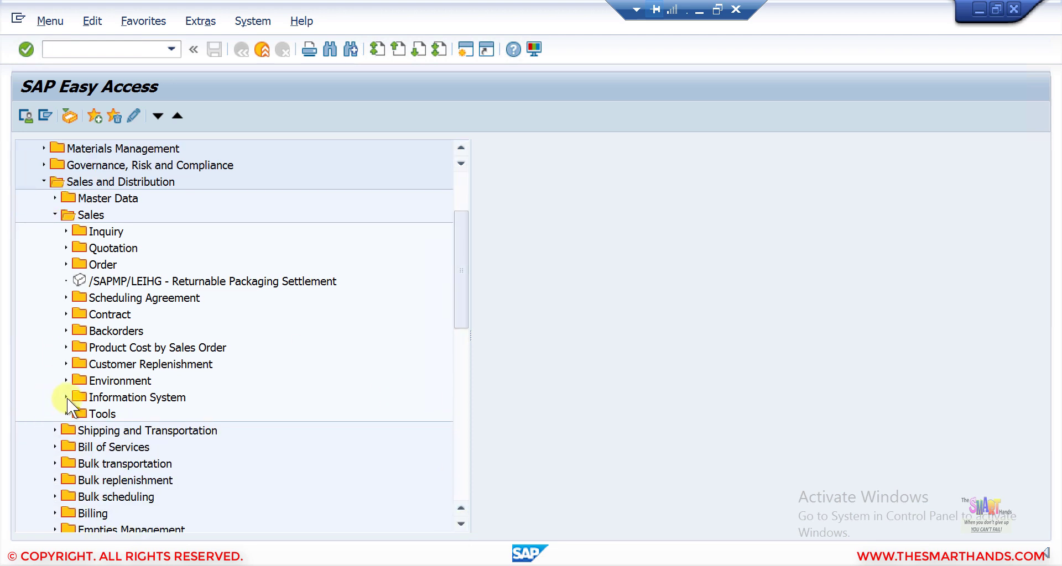
pyautogui.click(66, 397)
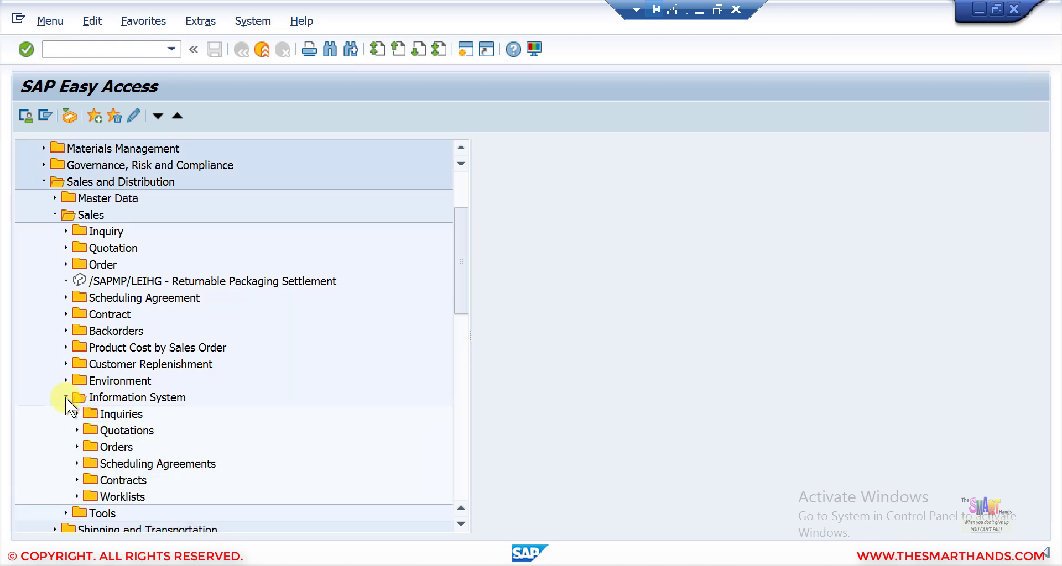
pyautogui.click(76, 447)
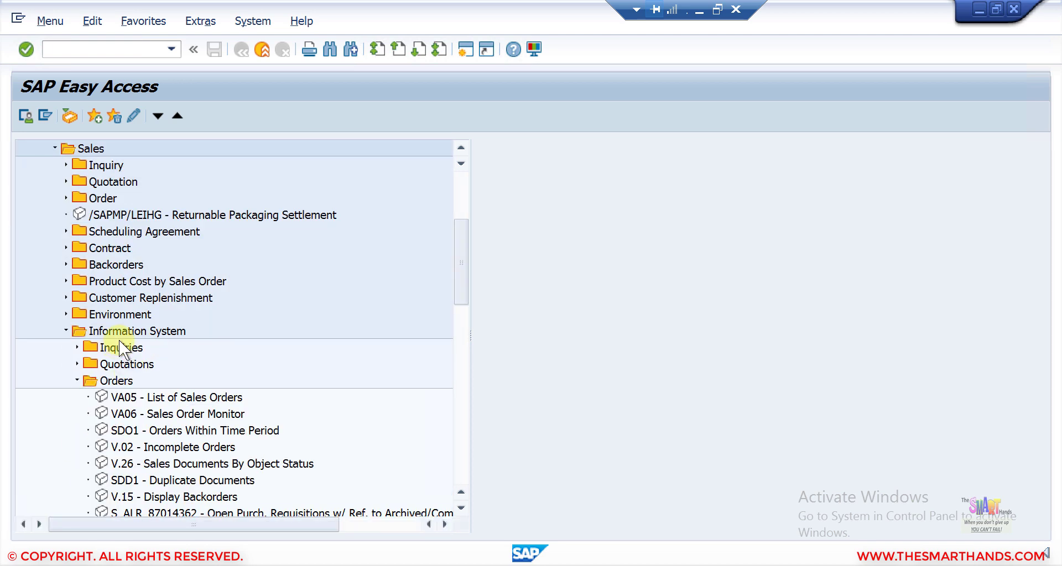
pyautogui.click(161, 446)
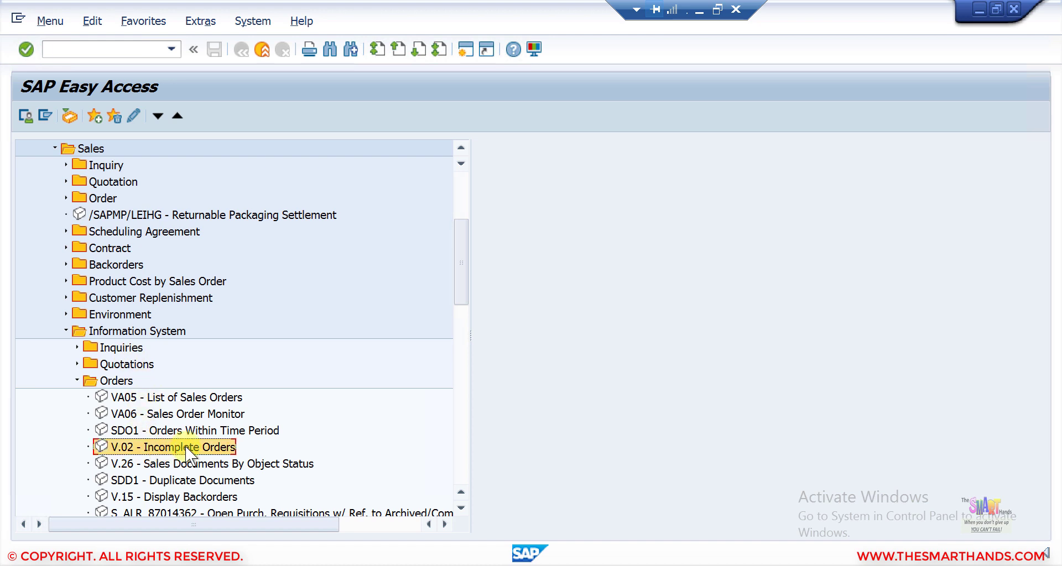
pyautogui.doubleClick(185, 446)
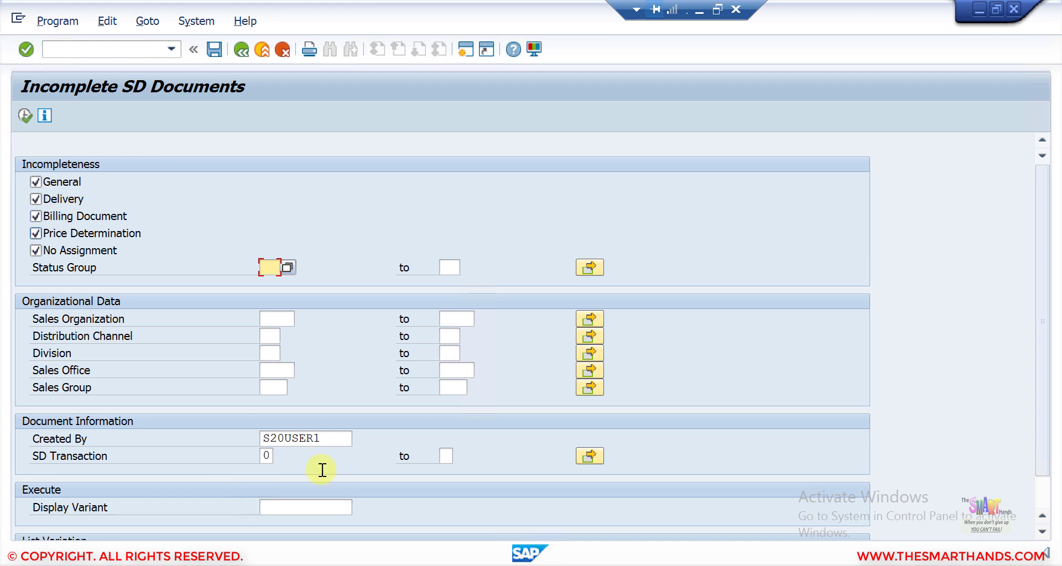
# - Try to list the incomplete documents with Created By set to *, and view the possible SD Transaction groups without changing the selection
pyautogui.click(275, 319)
pyautogui.click(321, 439)
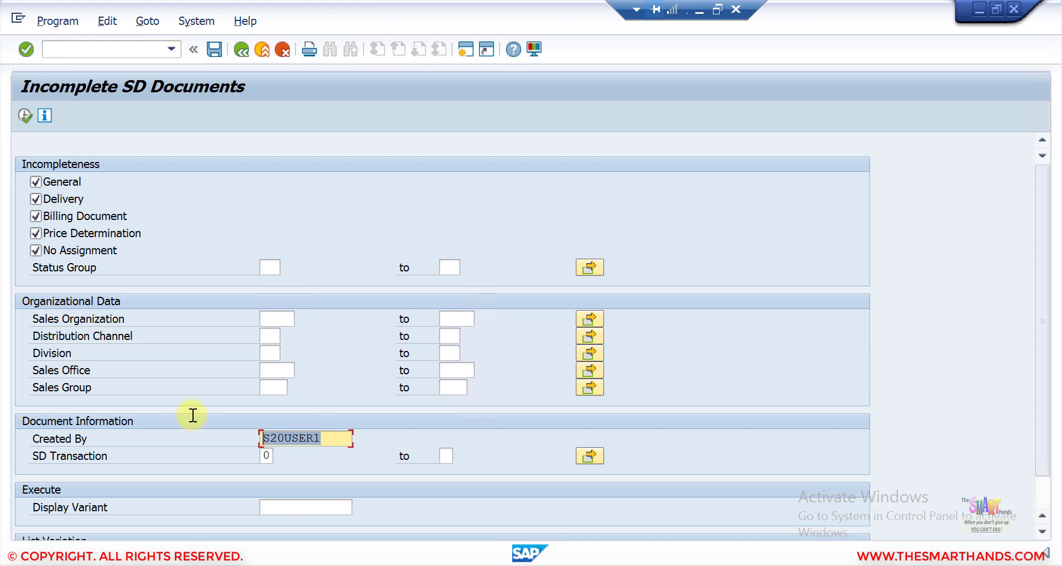
pyautogui.write('*')
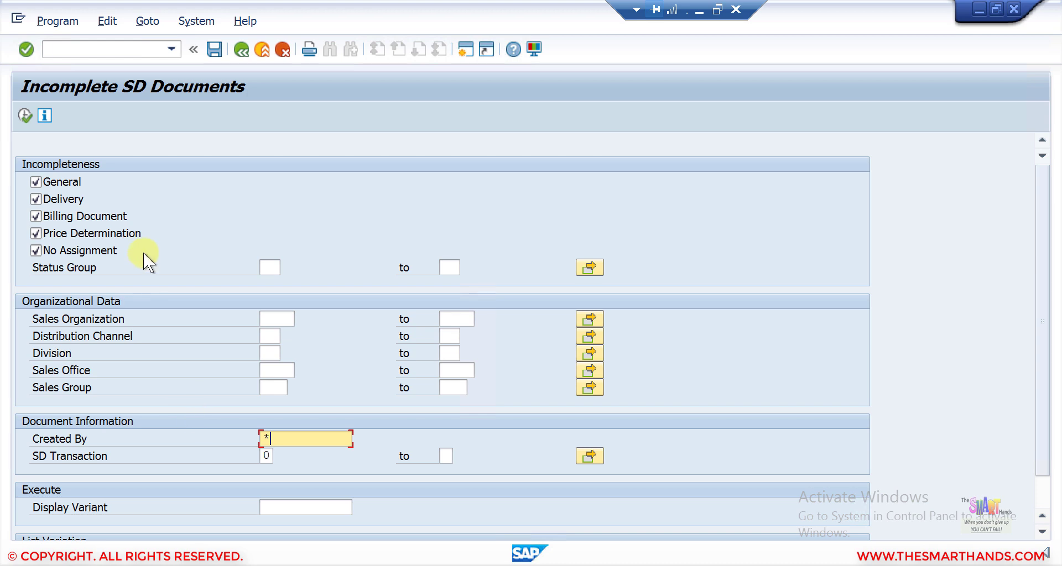
pyautogui.click(25, 114)
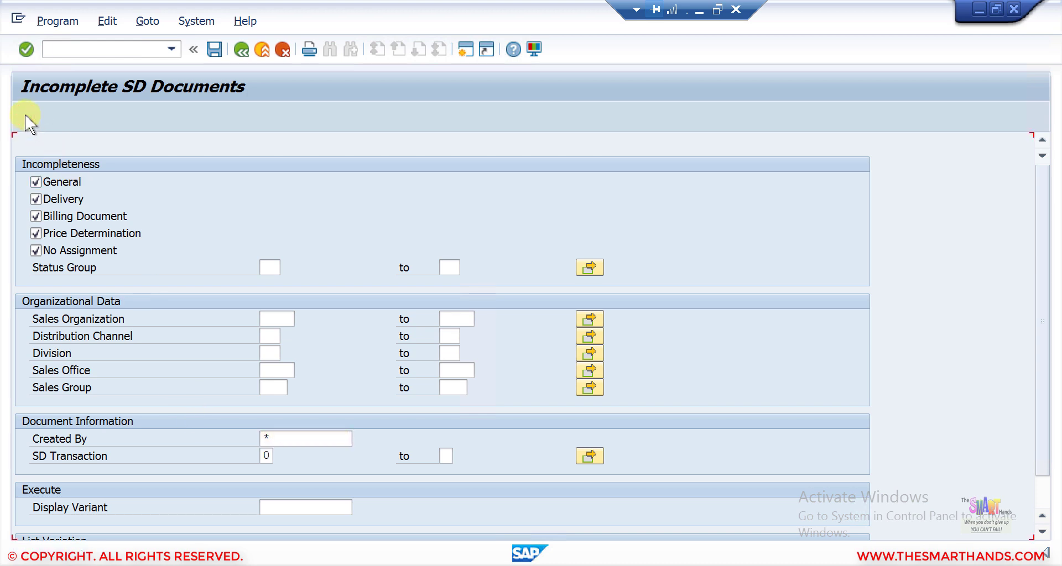
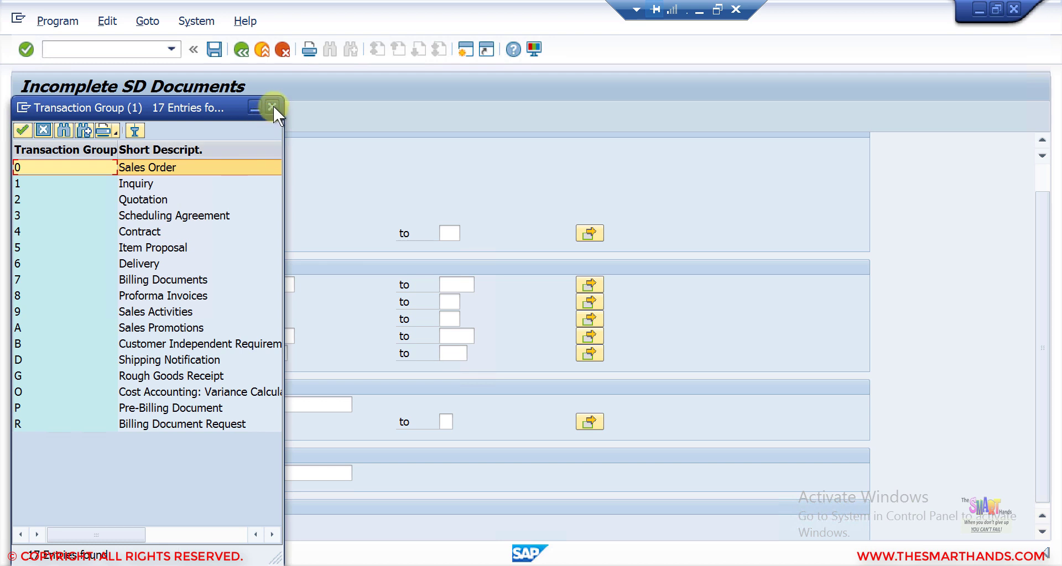
pyautogui.click(272, 107)
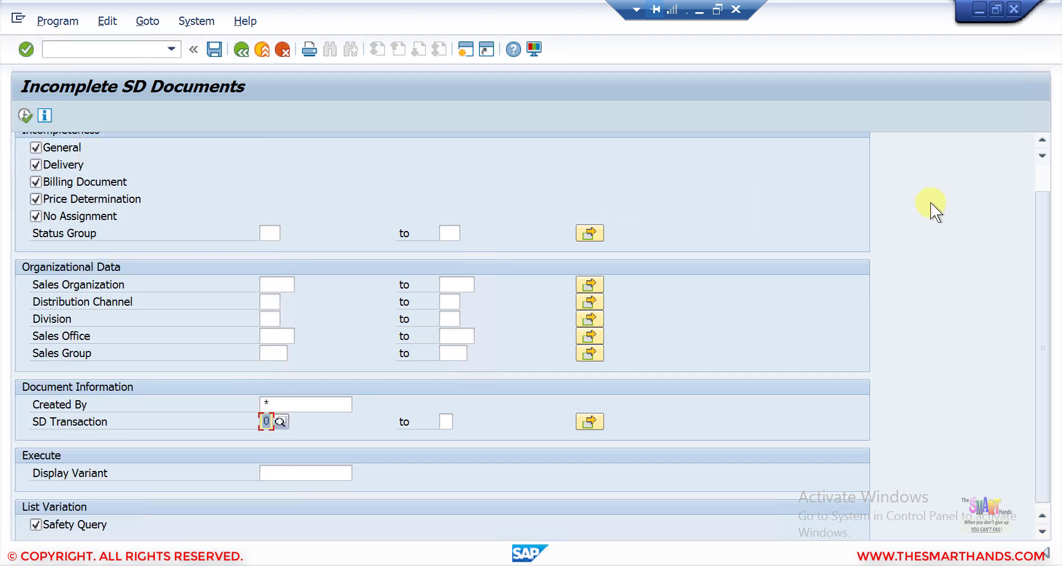
pyautogui.scroll(2, 415, 197)
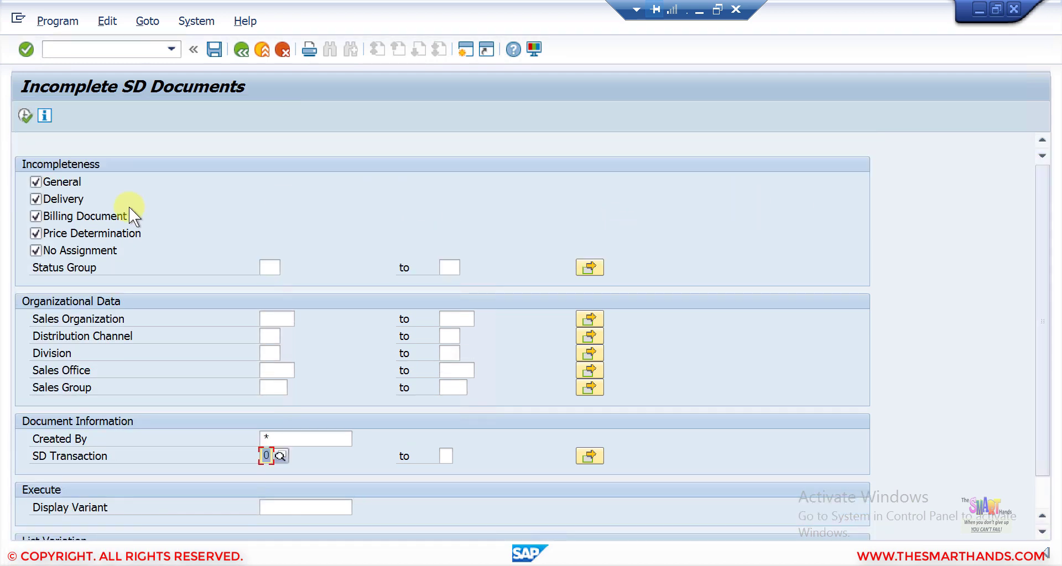
pyautogui.click(24, 115)
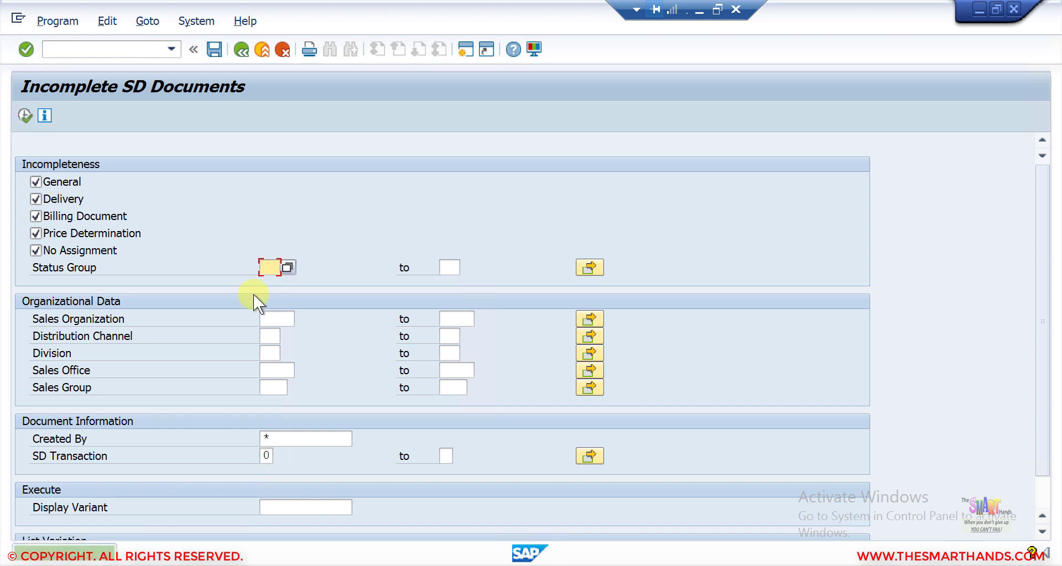
# - Try to list the incomplete documents with the Status Group range set from 00 to 99
pyautogui.click(287, 268)
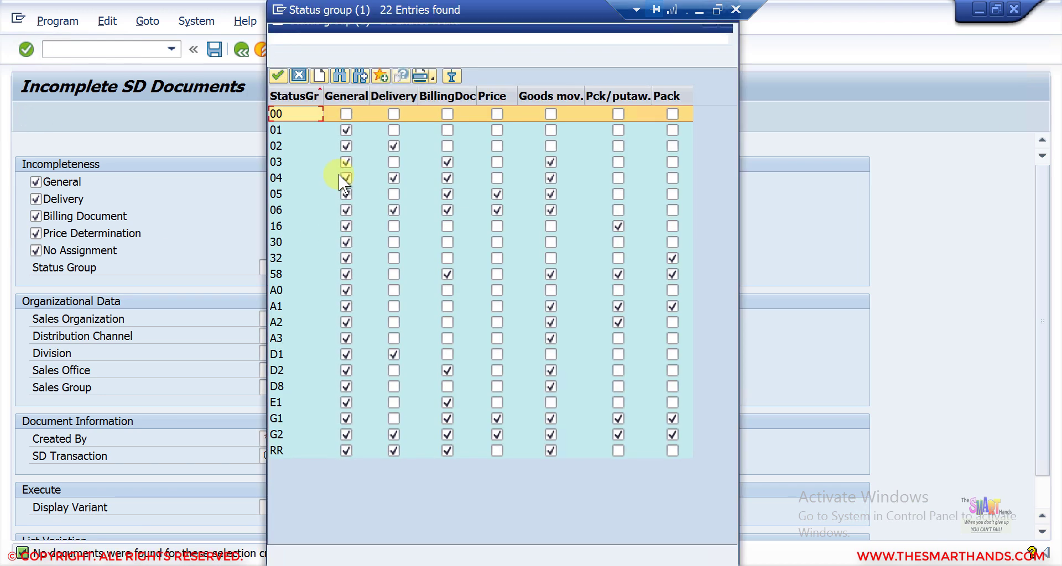
pyautogui.doubleClick(294, 117)
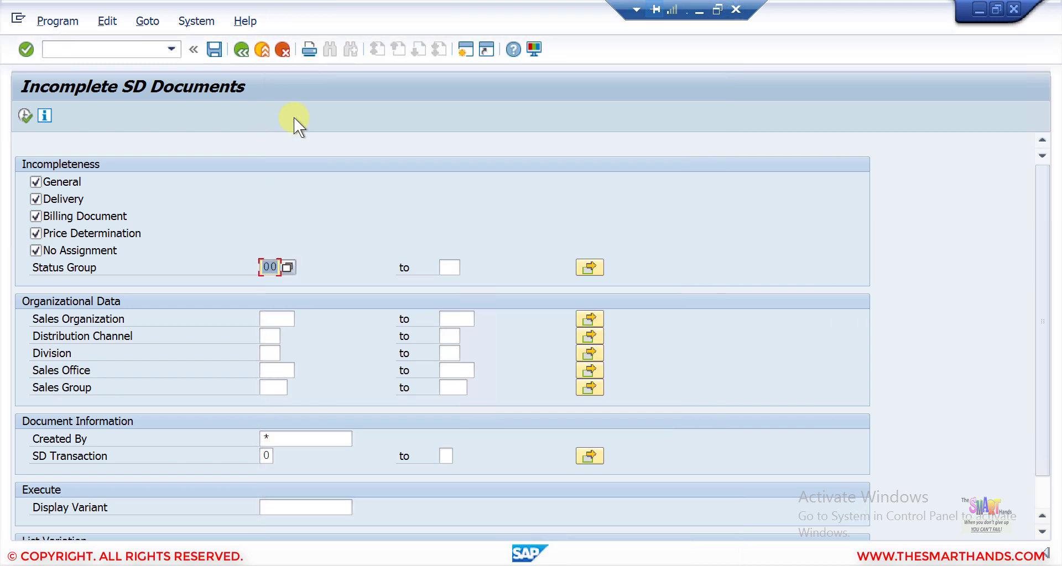
pyautogui.click(452, 267)
pyautogui.write('99')
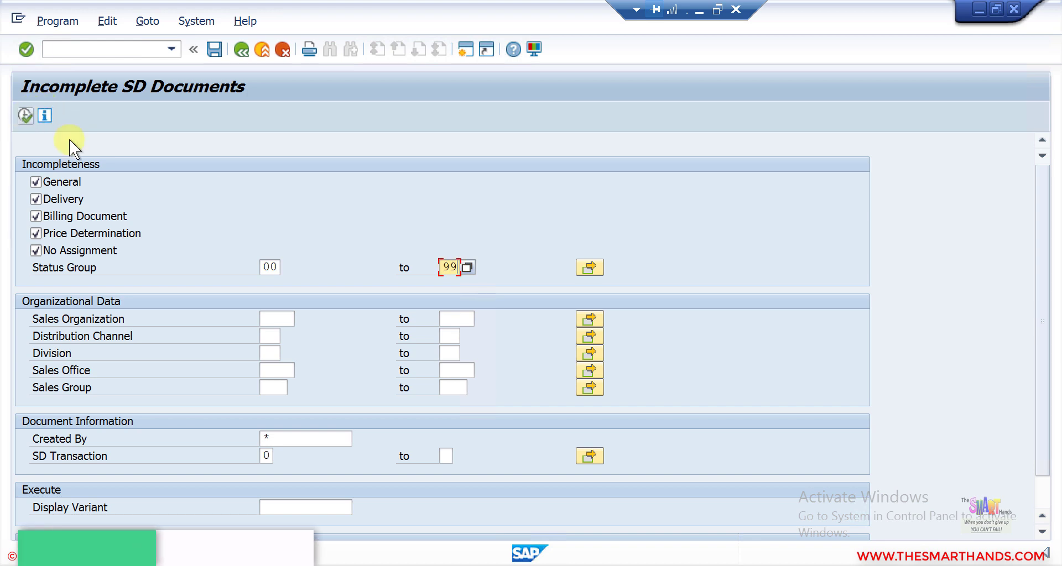
pyautogui.click(25, 115)
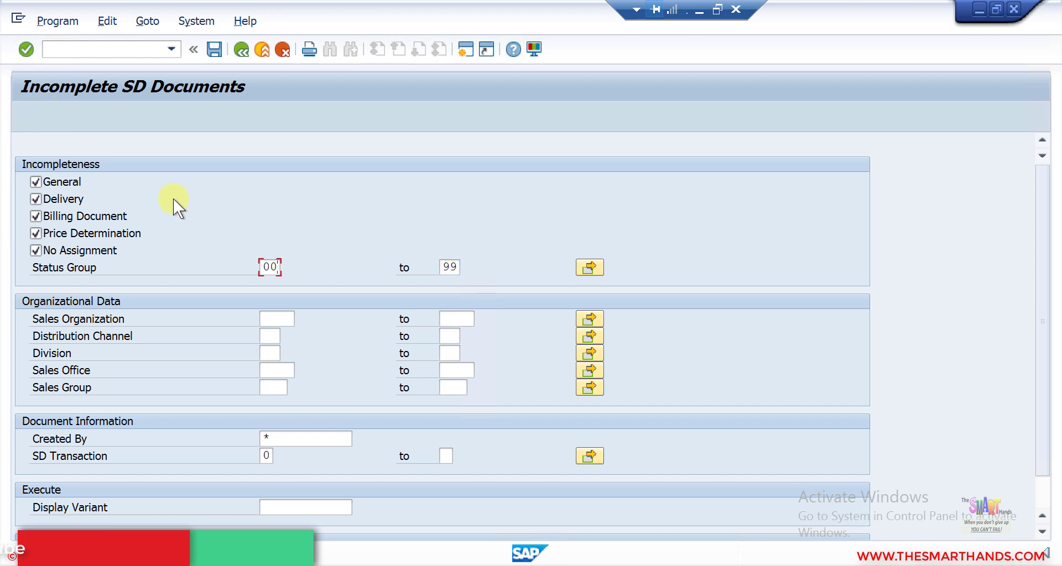
# - Clear the Created By restriction and run the report of incomplete SD documents
pyautogui.click(291, 435)
pyautogui.press('BackSpace')
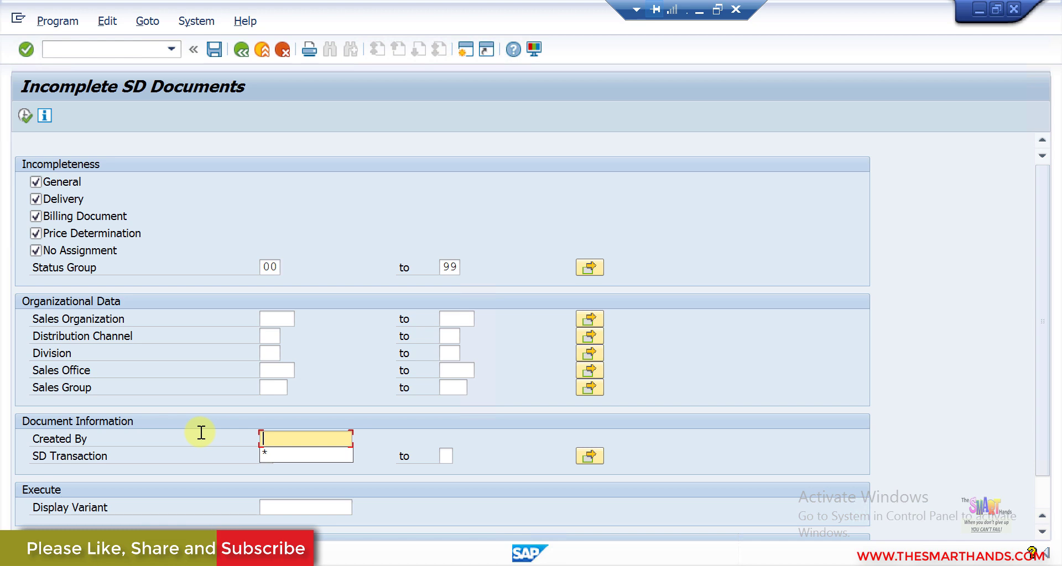
pyautogui.click(24, 115)
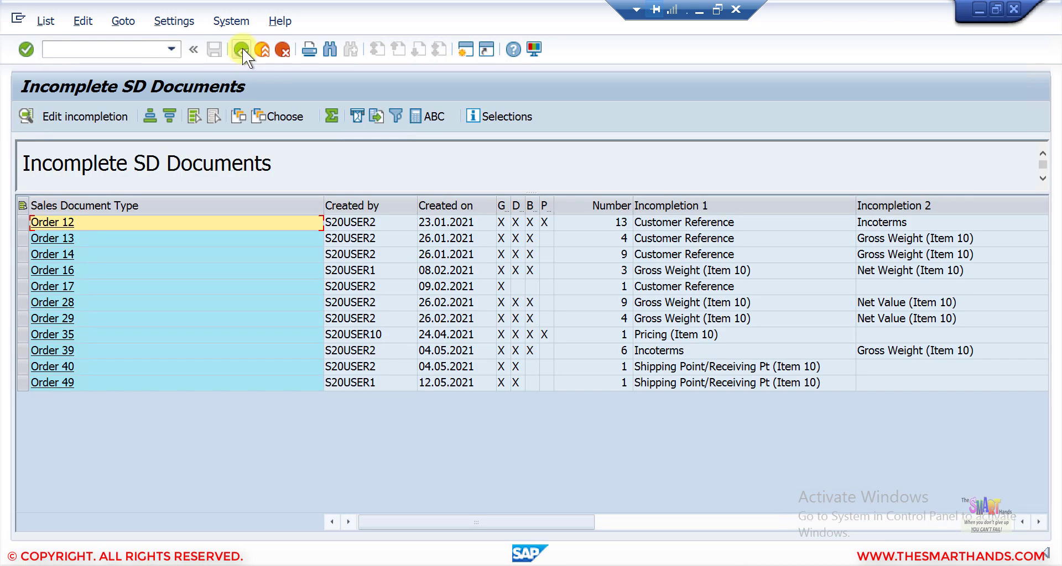
# - Exit the list, clear the Status Group range from the selection criteria, and run the report again
pyautogui.click(241, 49)
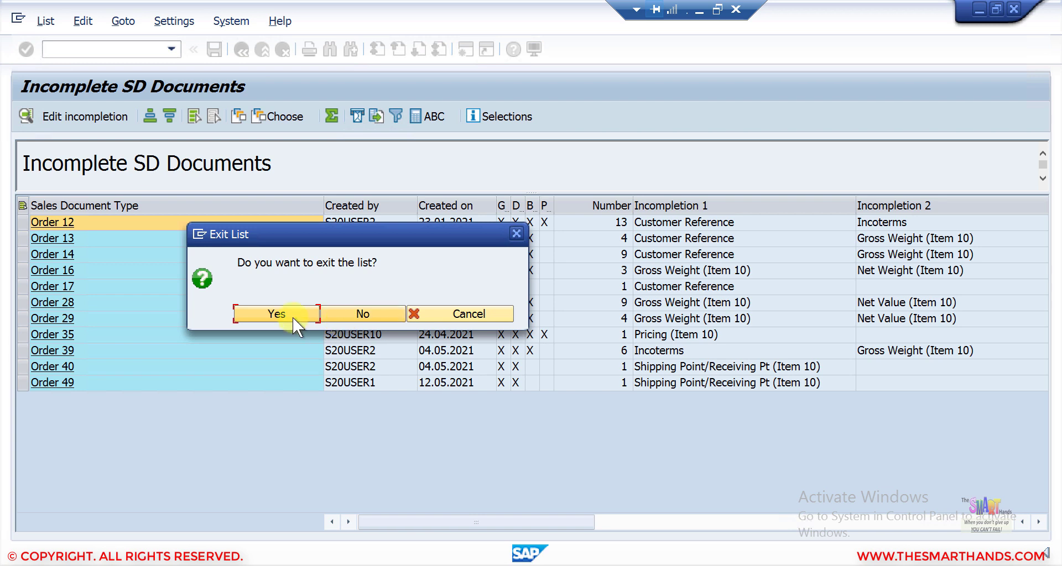
pyautogui.click(277, 313)
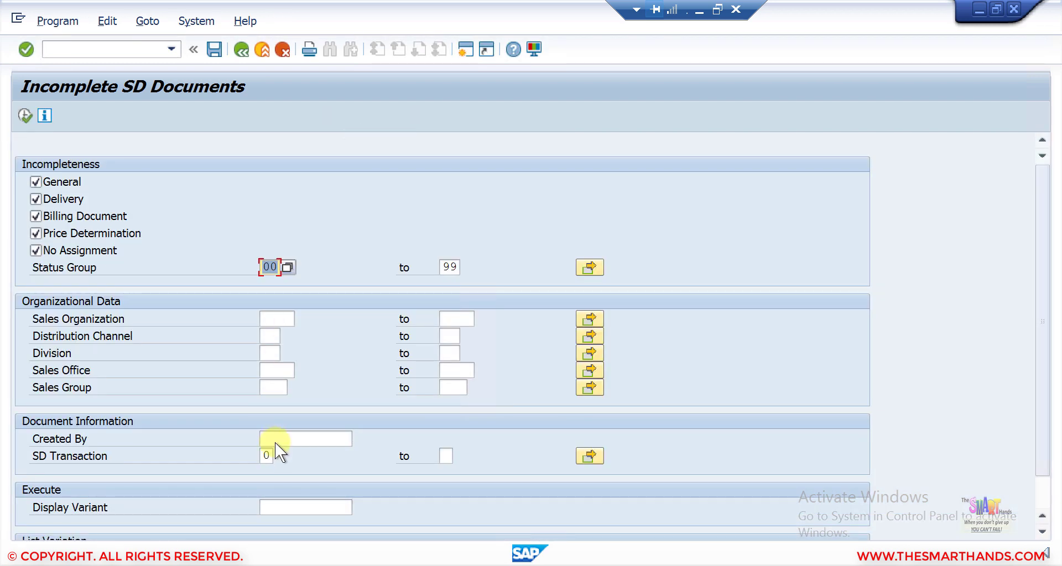
pyautogui.click(275, 440)
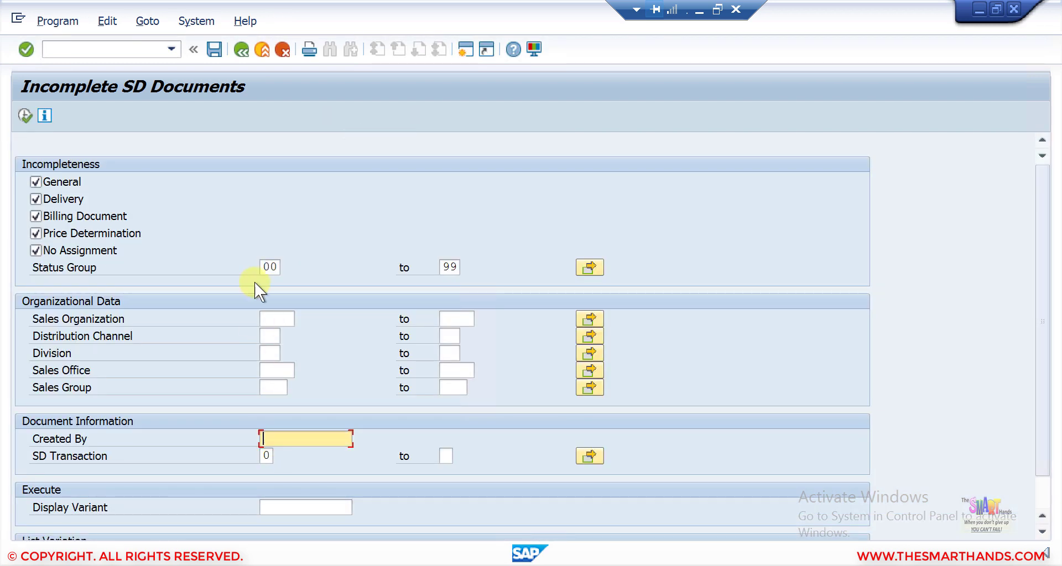
pyautogui.click(588, 268)
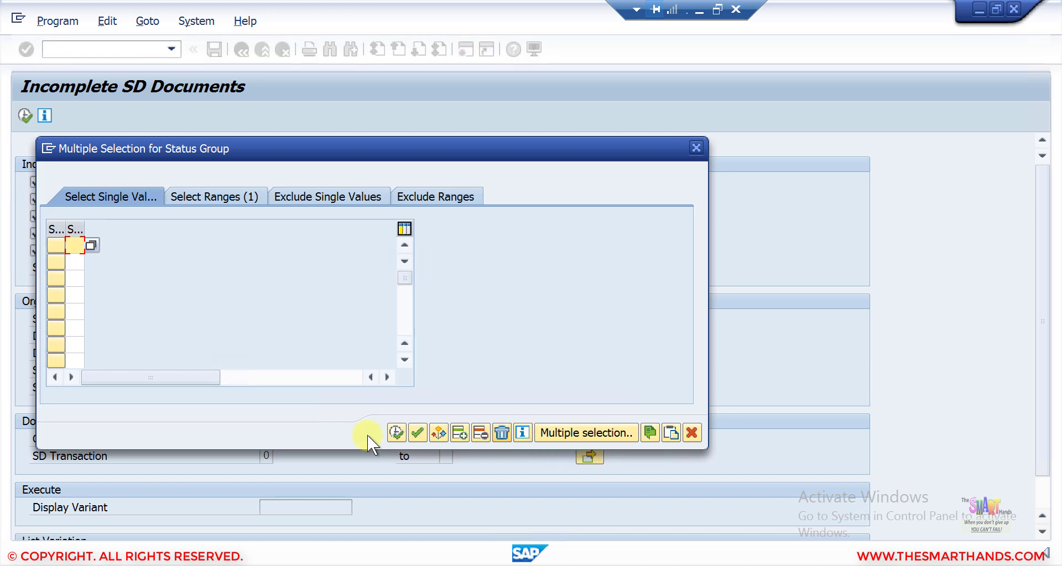
pyautogui.click(391, 433)
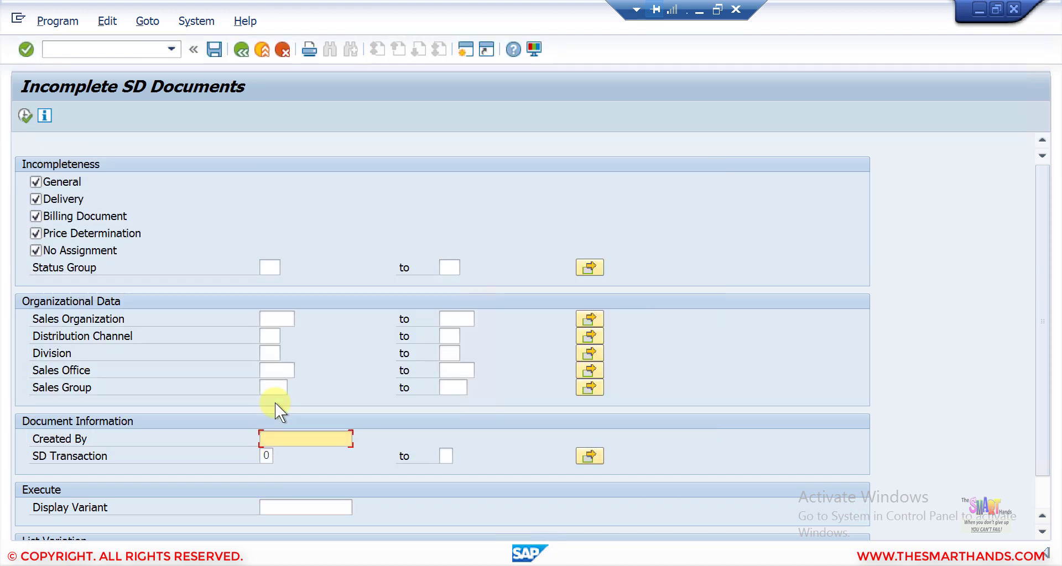
pyautogui.click(25, 116)
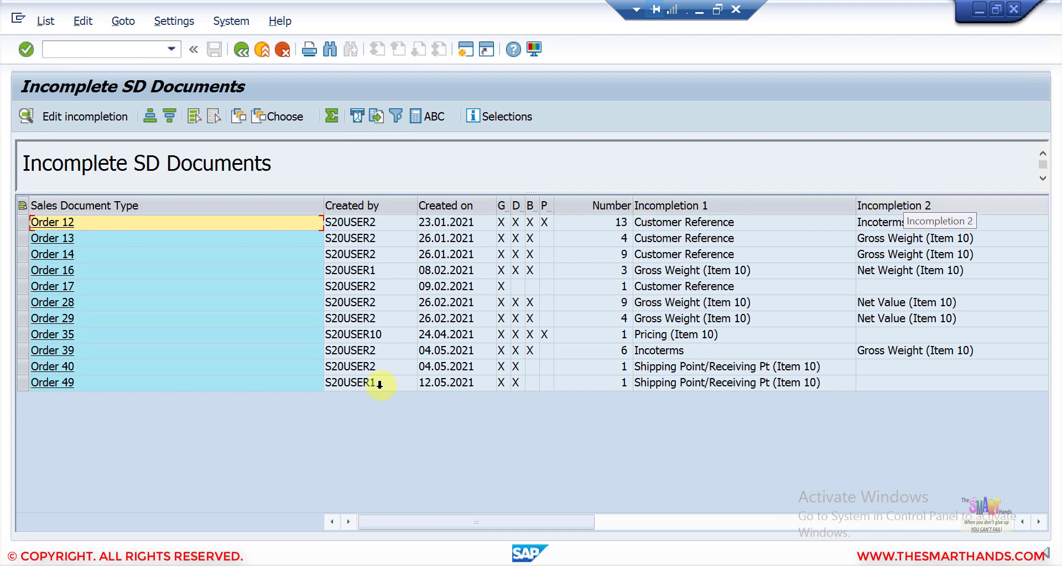
# - Examine the incompletion columns and the full list of missing fields for the first order created on 26.02.2021
pyautogui.click(347, 523)
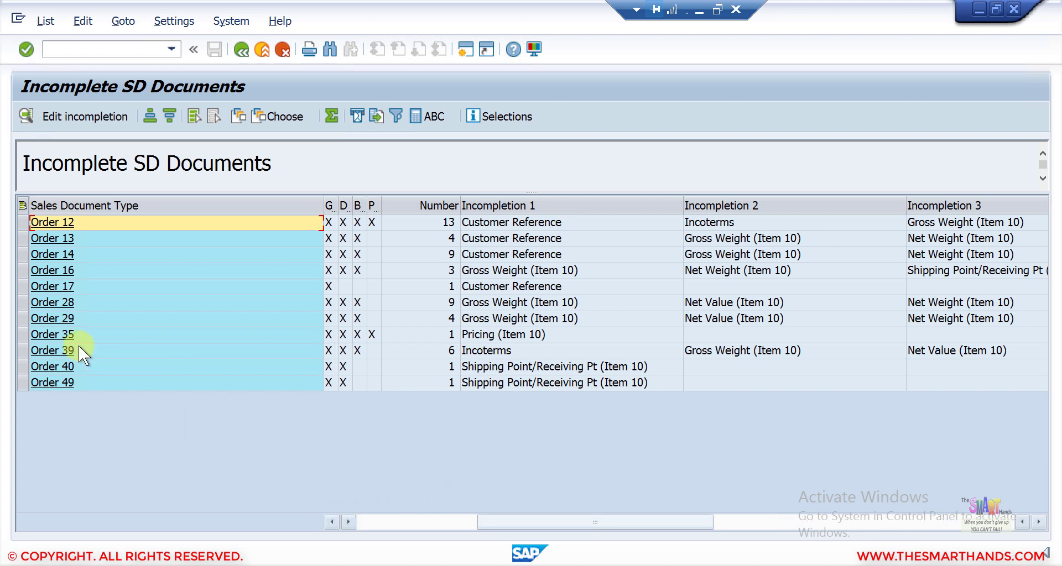
pyautogui.click(19, 301)
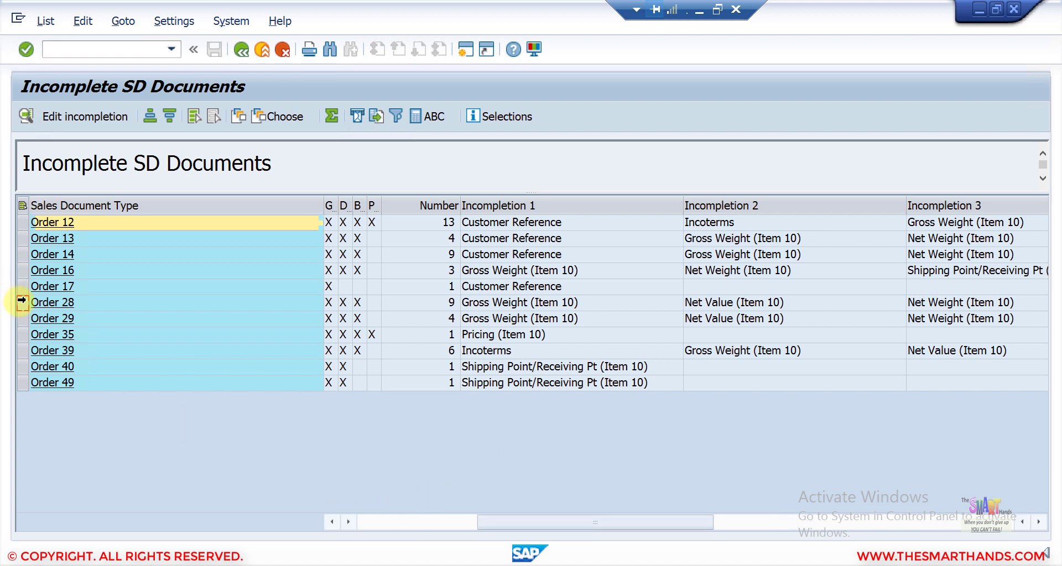
pyautogui.click(347, 517)
pyautogui.click(347, 518)
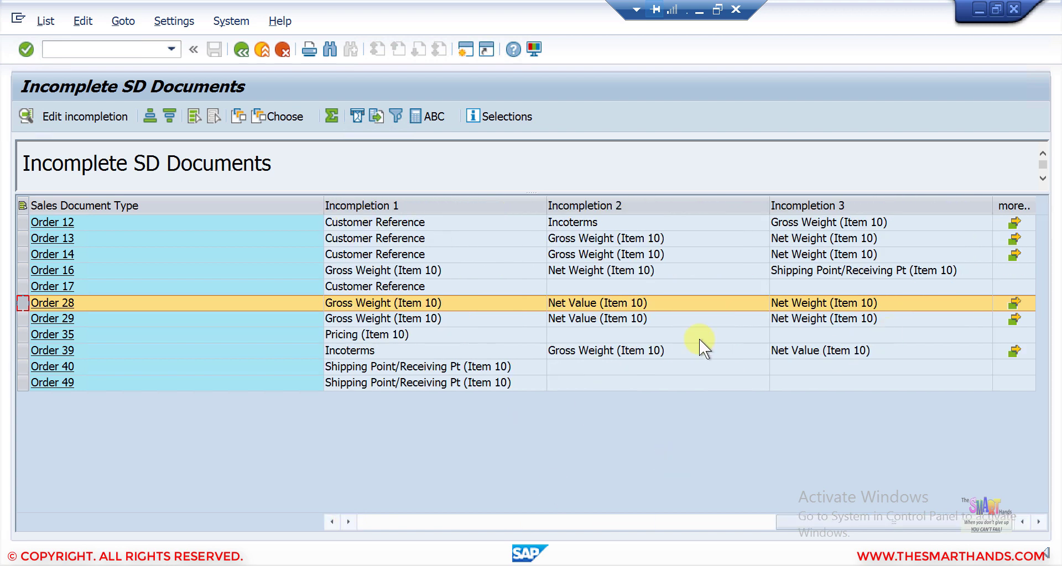
pyautogui.click(1015, 304)
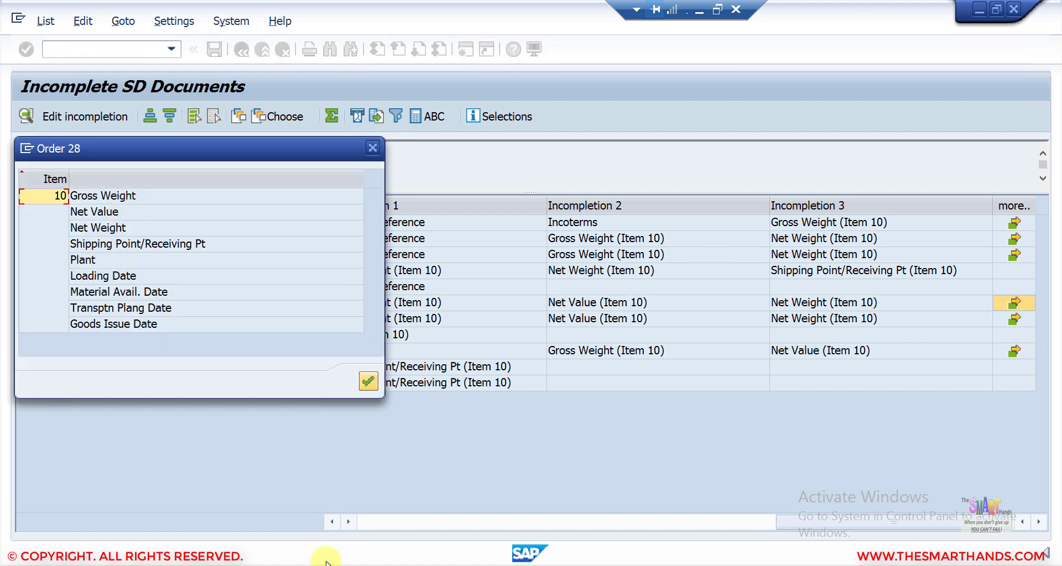
pyautogui.press('Return')
pyautogui.click(373, 521)
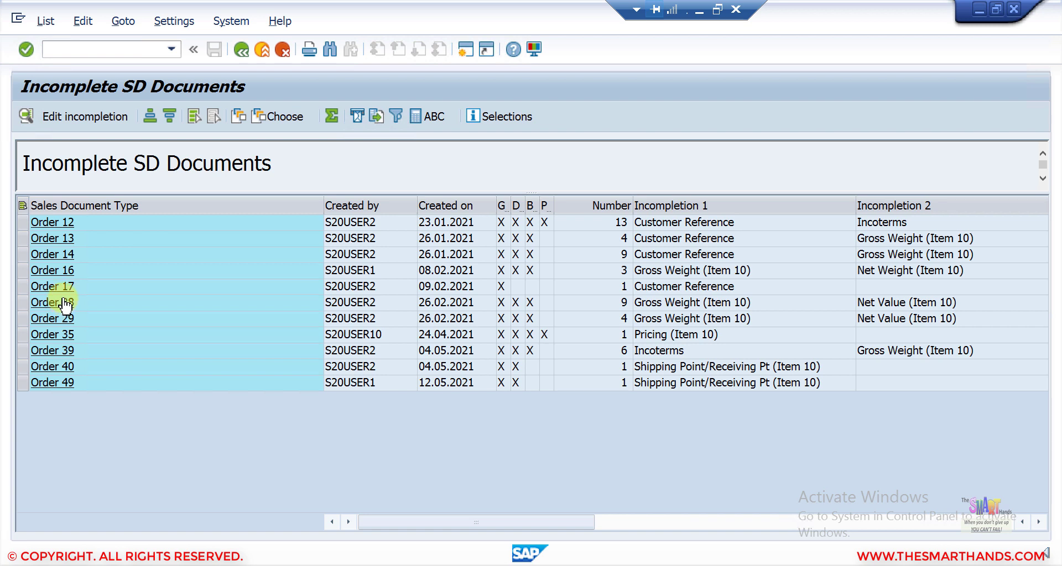
# - Open the incompletion log of the order created on 08.02.2021, display the data screen for all missing item 10 entries, and exit
pyautogui.click(62, 272)
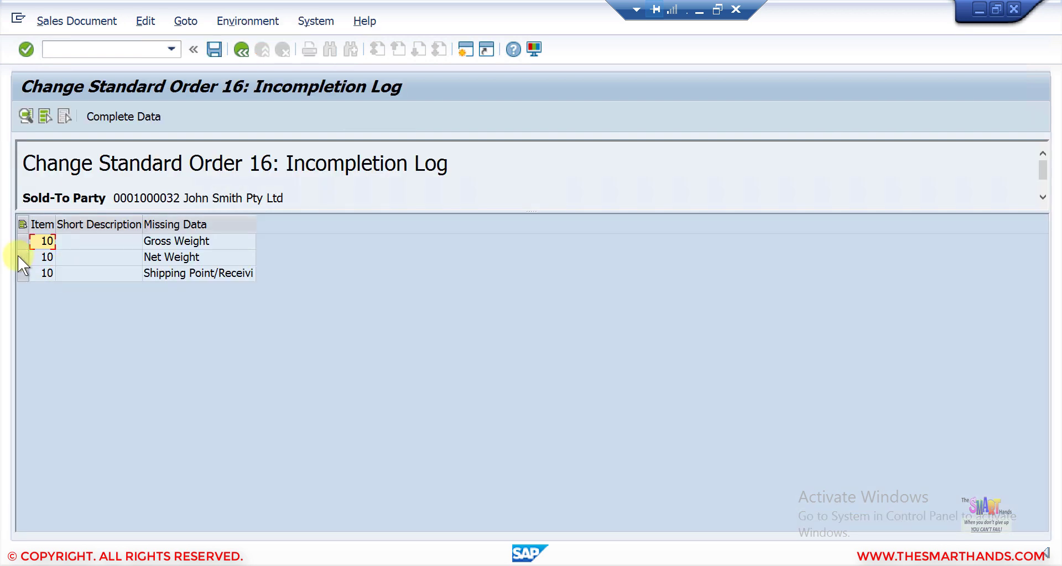
pyautogui.moveTo(23, 242); pyautogui.dragTo(23, 282)
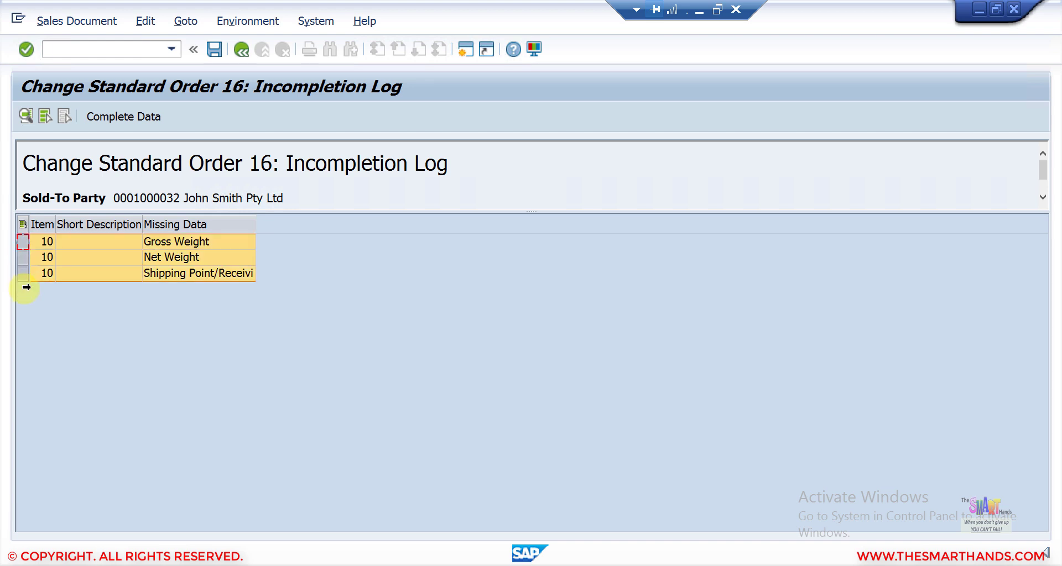
pyautogui.click(127, 117)
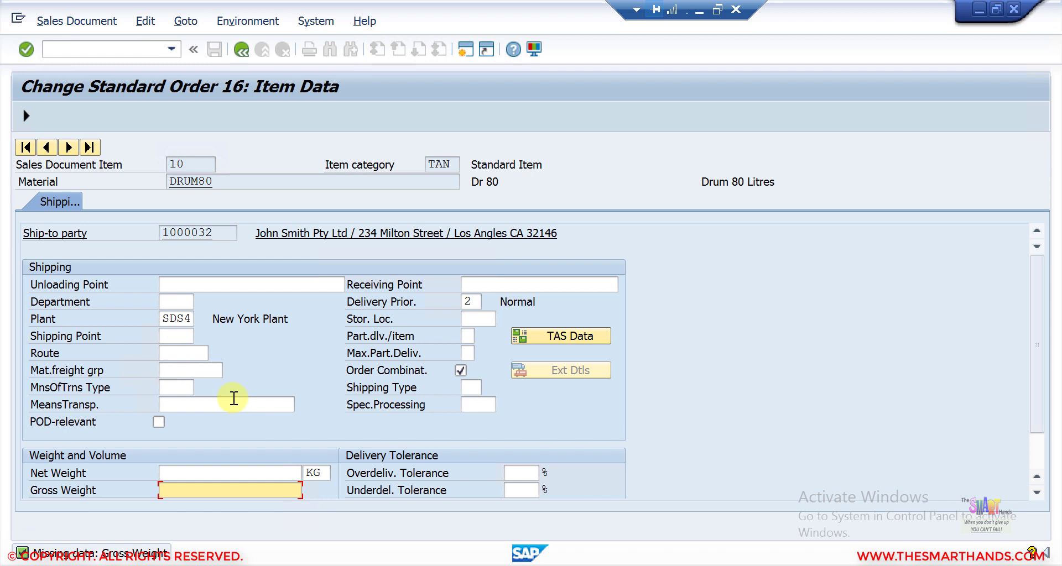
pyautogui.click(241, 54)
pyautogui.click(240, 54)
pyautogui.click(240, 54)
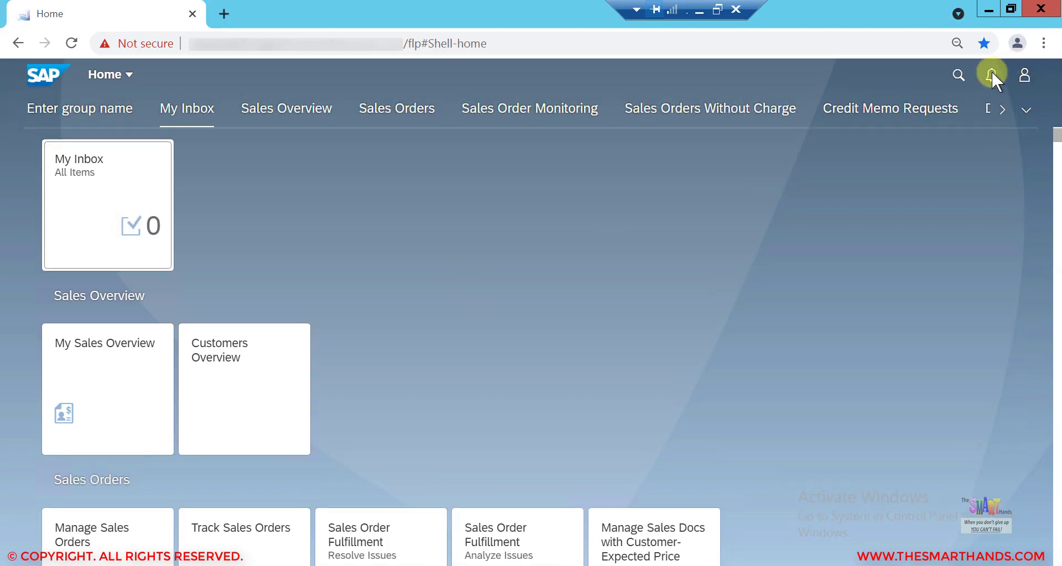
# - Switch to the SAP Fiori launchpad and search for "incomplet" with the search scope set to Apps
pyautogui.click(956, 77)
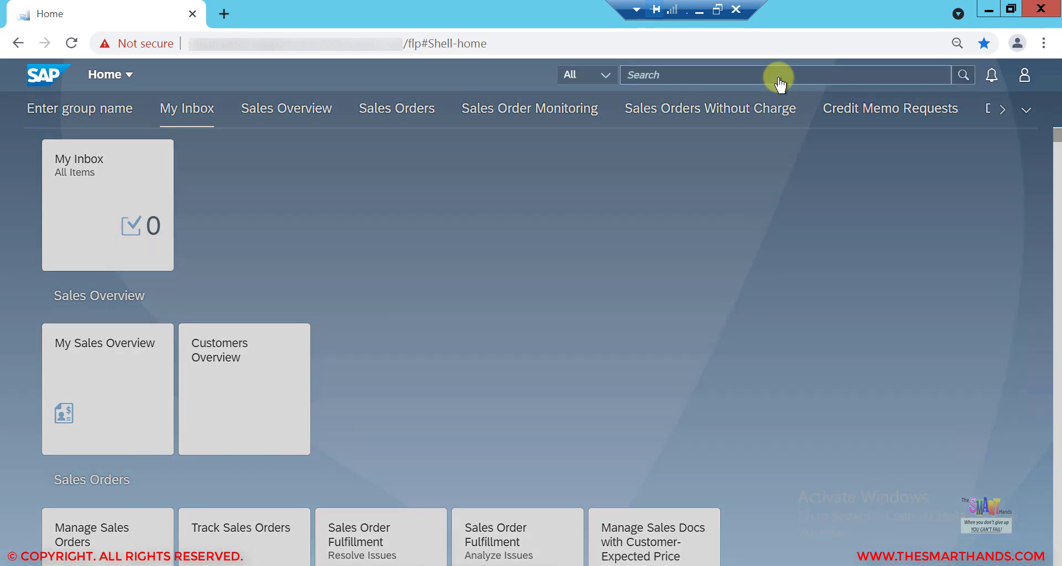
pyautogui.write('i')
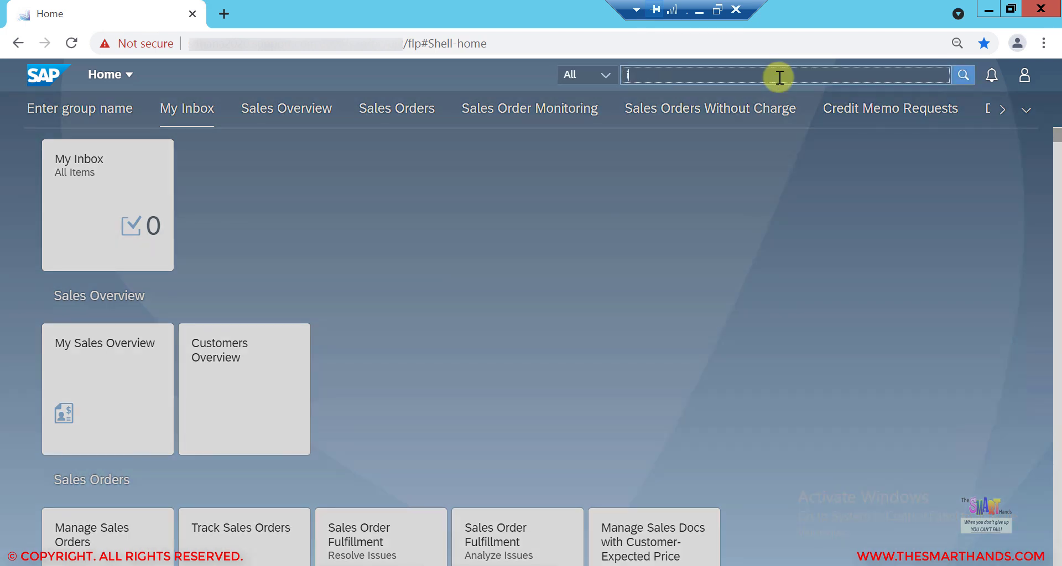
pyautogui.write('ncomplete')
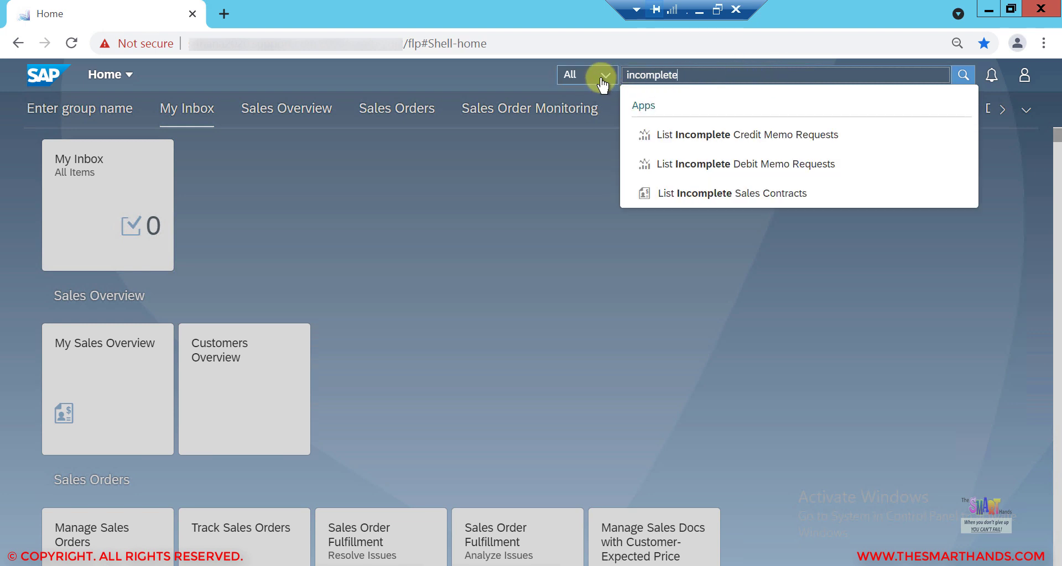
pyautogui.click(593, 78)
pyautogui.click(588, 123)
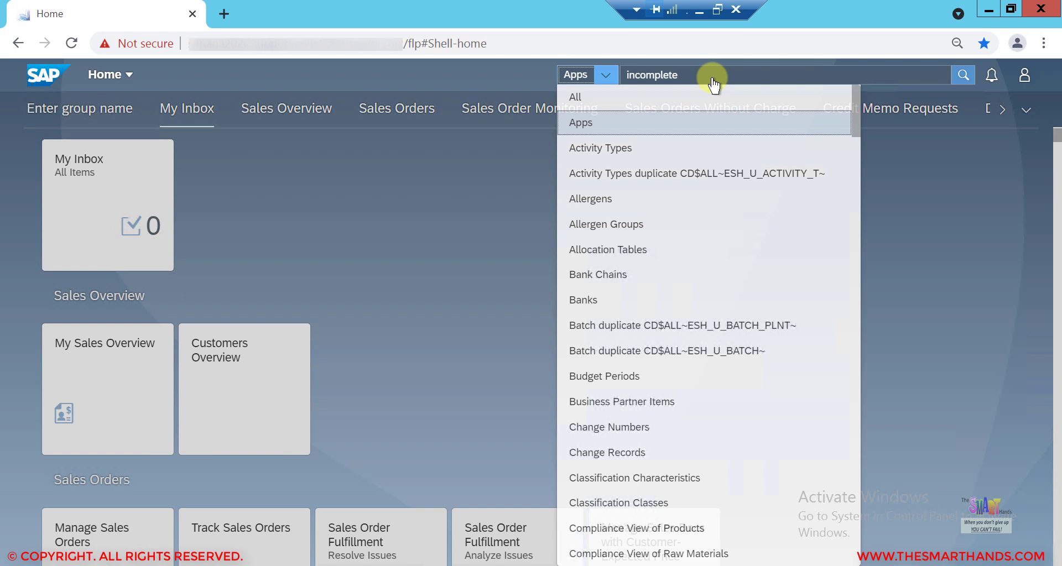
pyautogui.click(700, 78)
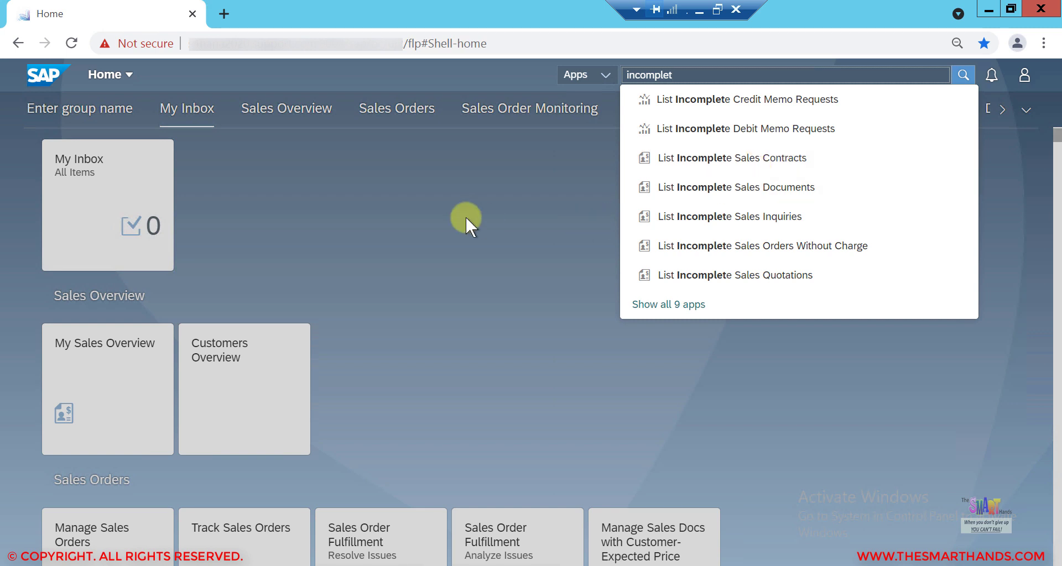
pyautogui.press('Return')
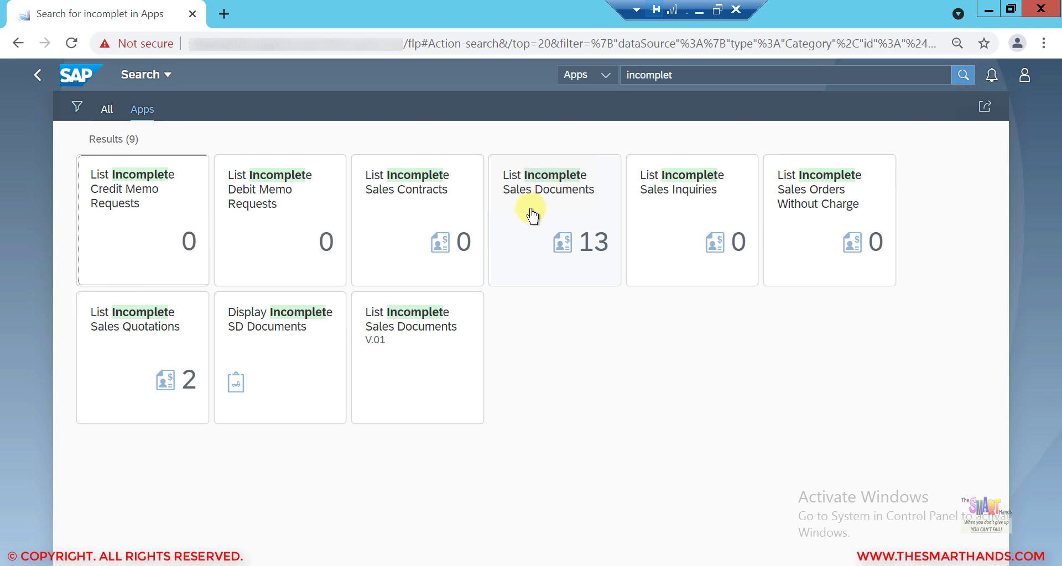
# - Open List Incomplete Sales Documents and list all documents without the Sales Organization, Distribution Channel and Division filters
pyautogui.click(575, 213)
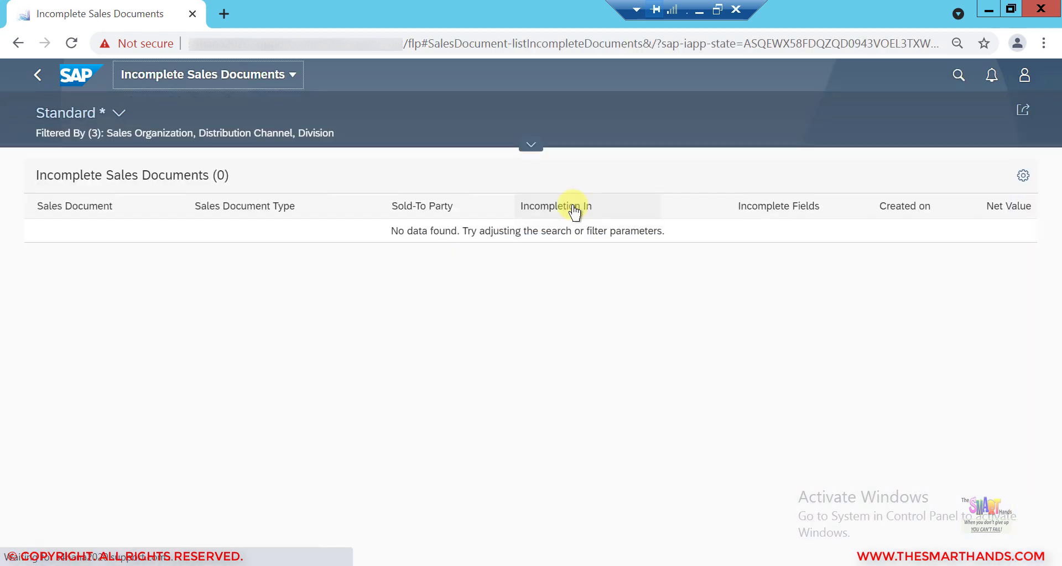
pyautogui.click(538, 146)
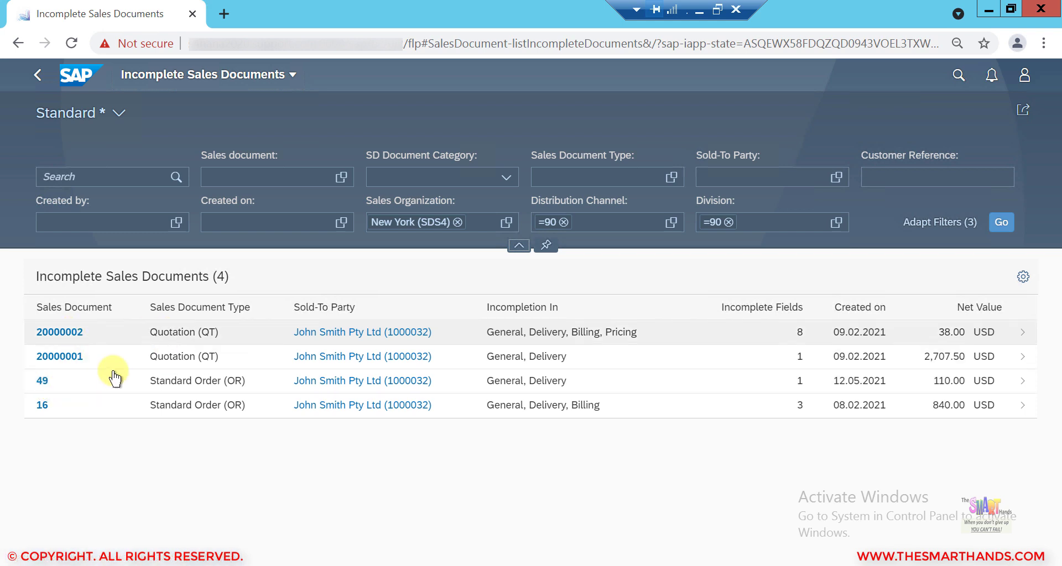
pyautogui.click(457, 221)
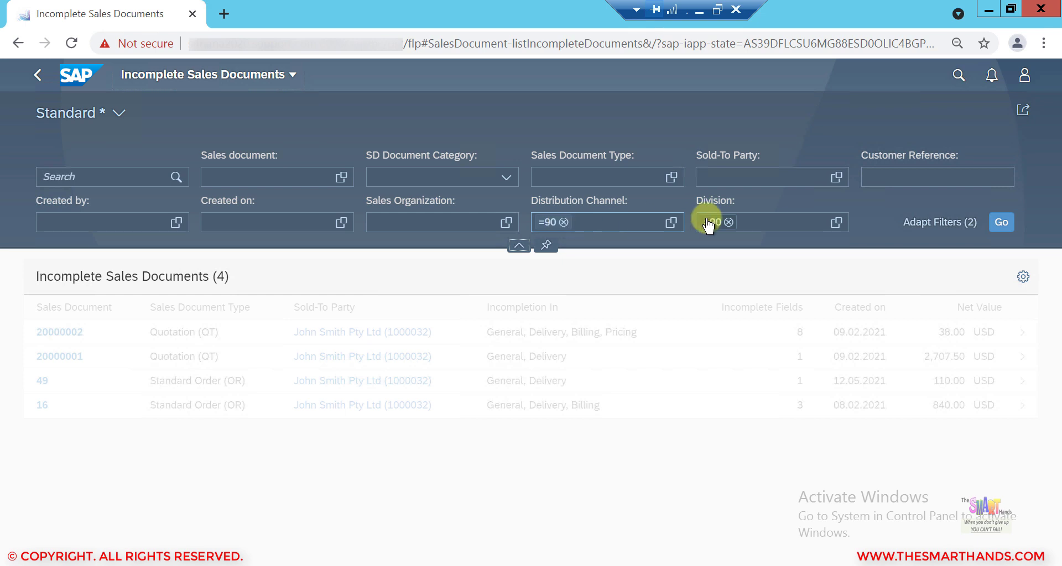
pyautogui.click(728, 221)
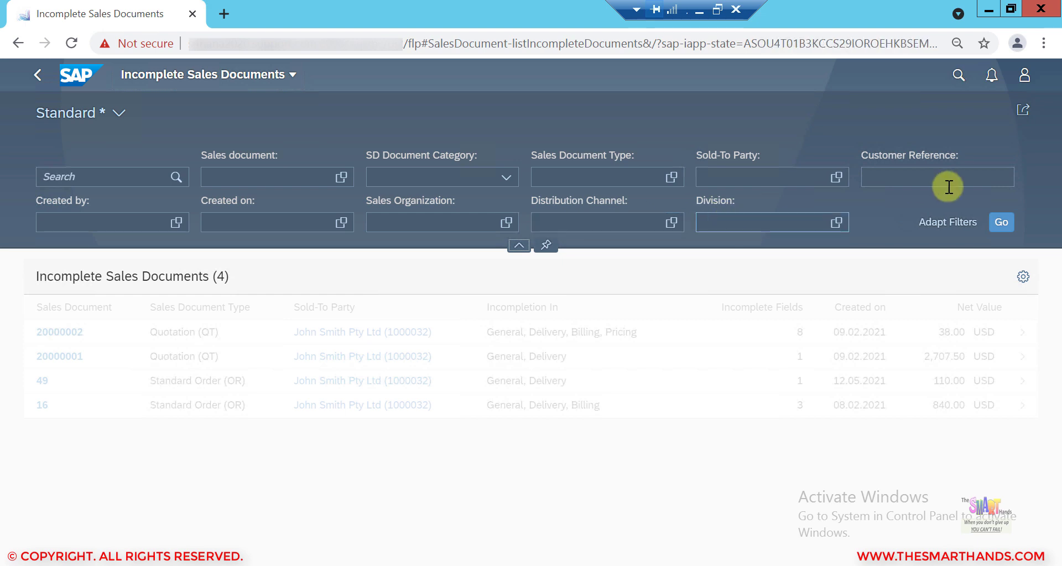
pyautogui.click(998, 223)
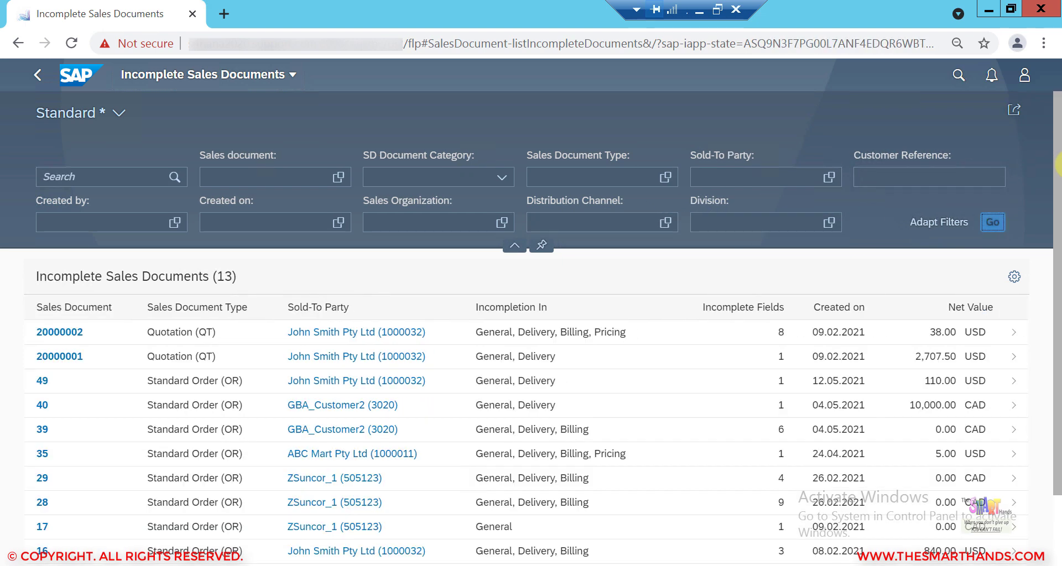
pyautogui.scroll(-2, 1053, 232)
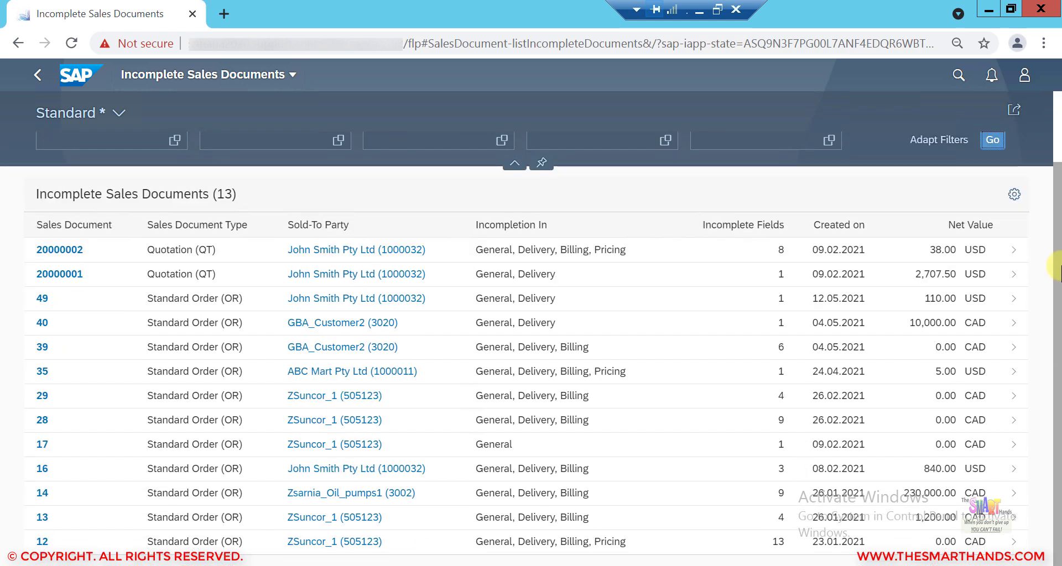
# - Open the sales order page of the standard order created on 12.05.2021, and return to the list of incomplete documents
pyautogui.click(43, 302)
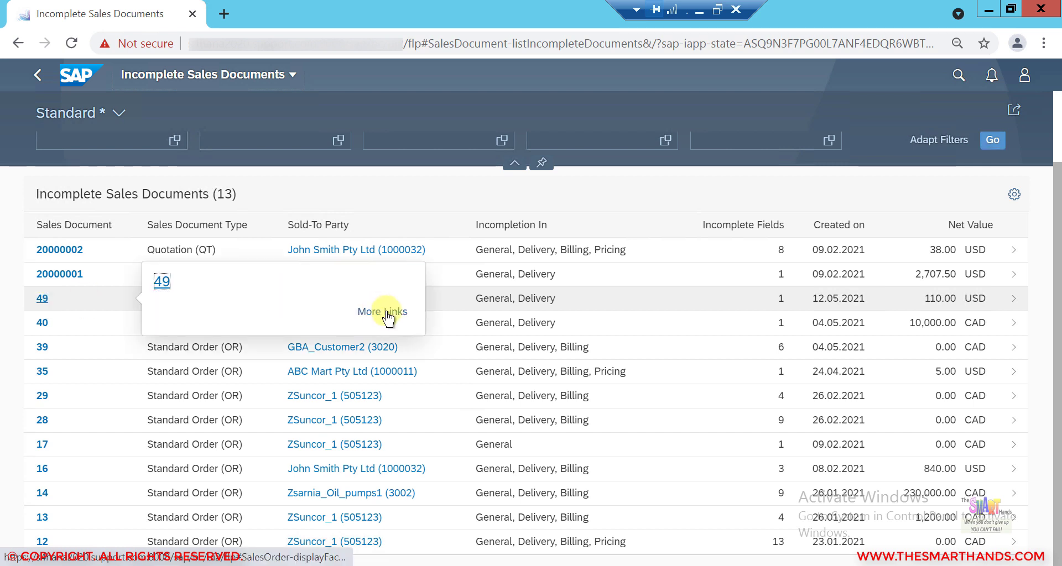
pyautogui.click(166, 281)
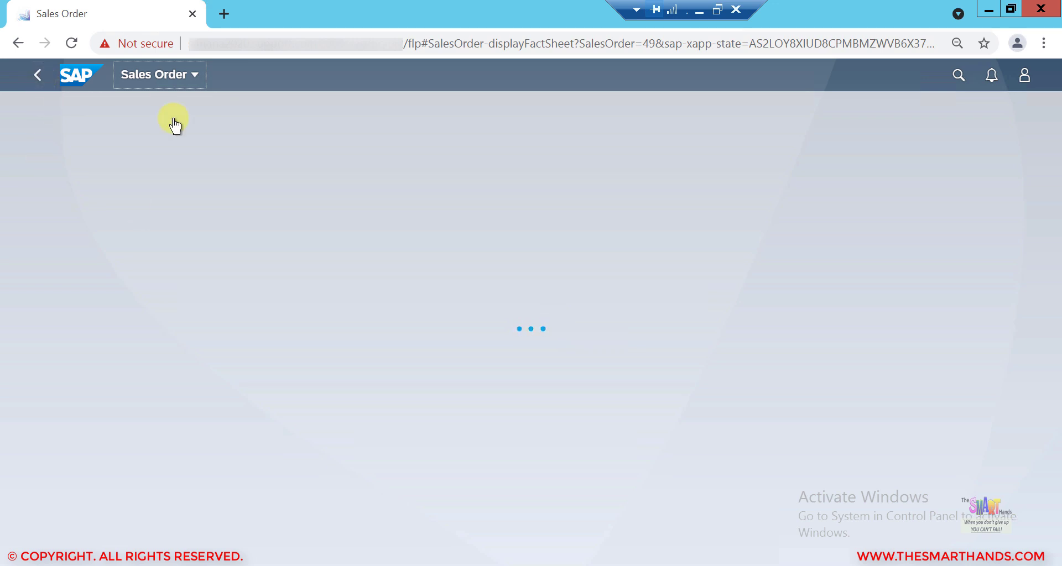
pyautogui.click(38, 76)
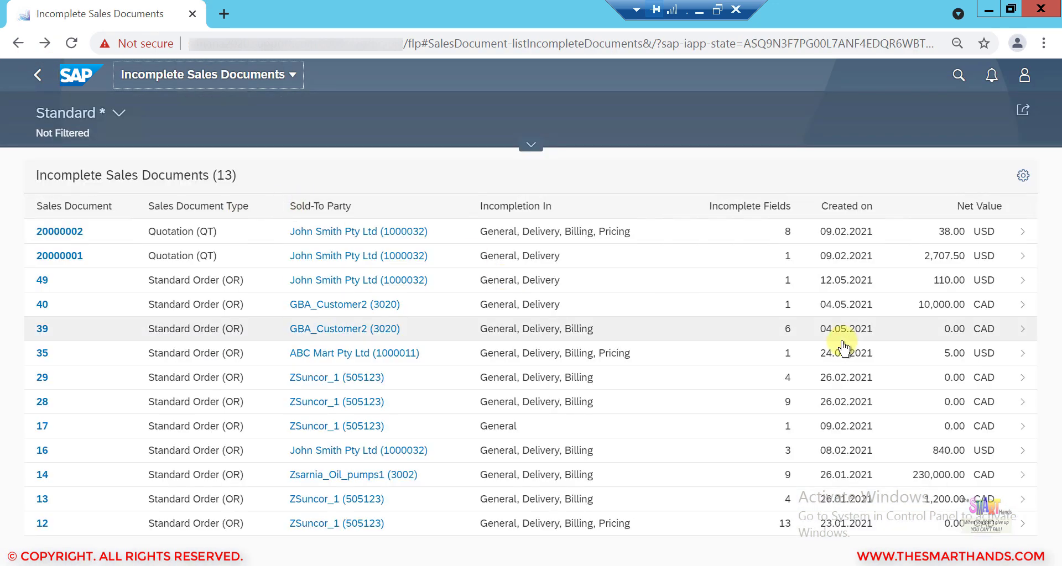
# - Open the incompletion log of the 2,707.50 USD quotation and go to the item data for completing item 10's missing shipping point
pyautogui.click(1021, 258)
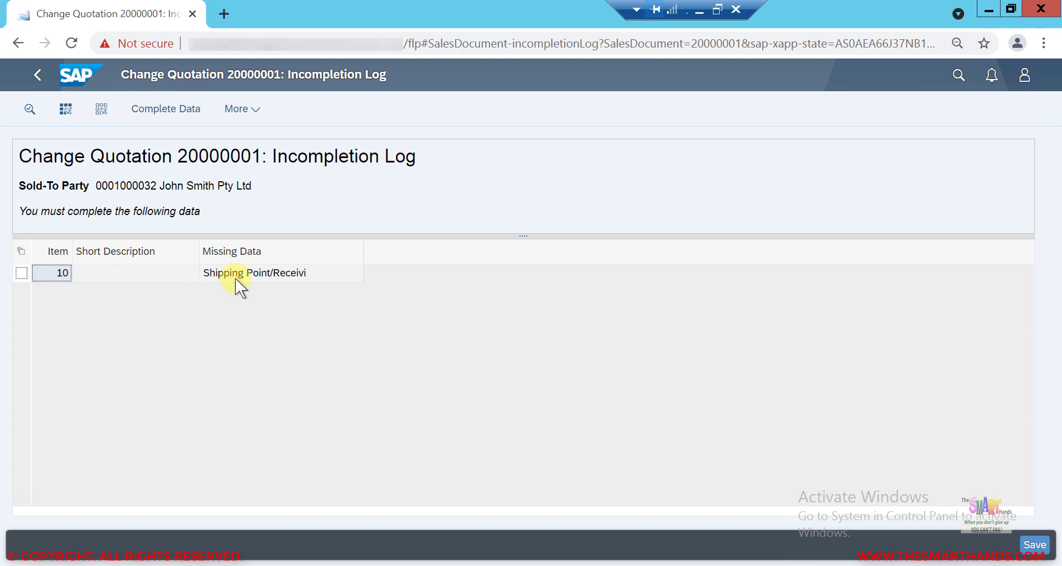
pyautogui.click(22, 274)
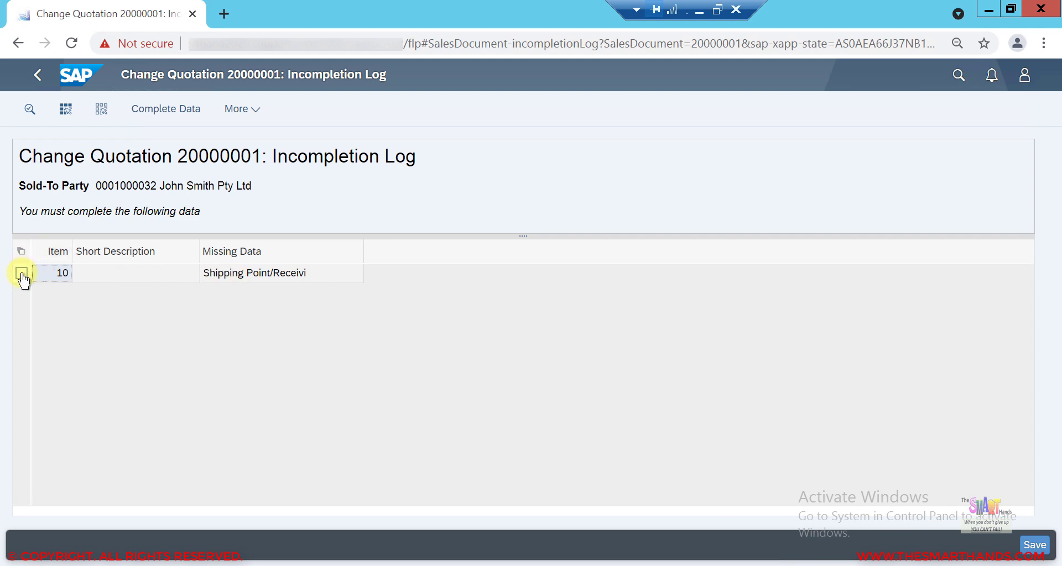
pyautogui.click(176, 118)
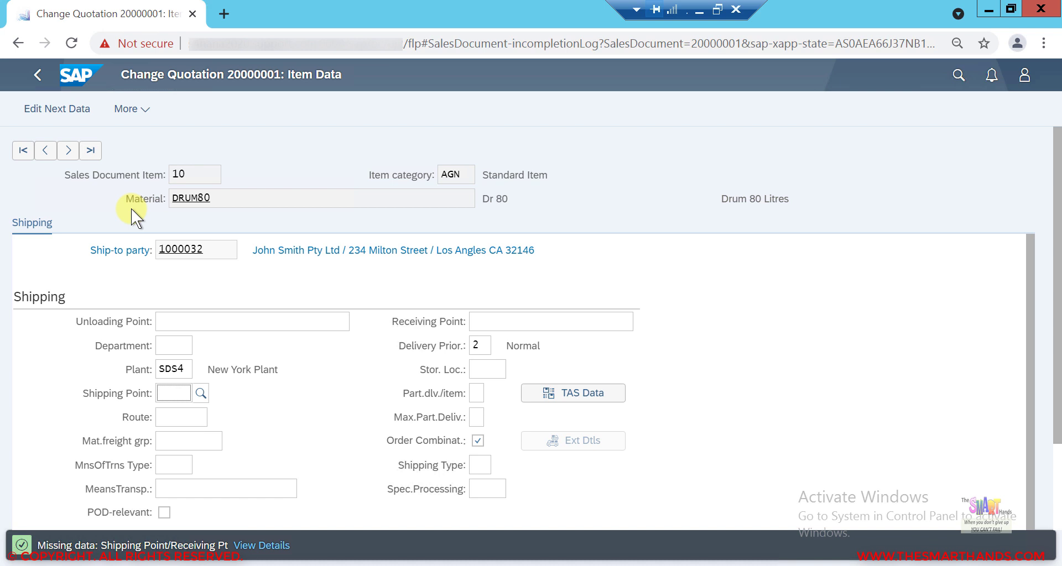
# - Switch to the PowerPoint presentation and start the slide show from the List of Incomplete Order slide
pyautogui.click(698, 11)
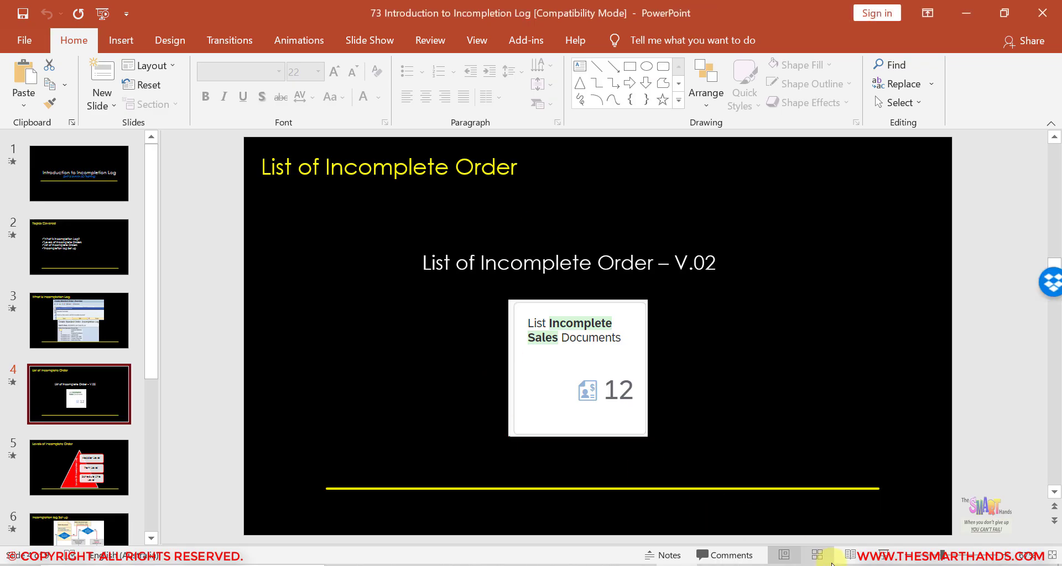
pyautogui.click(885, 556)
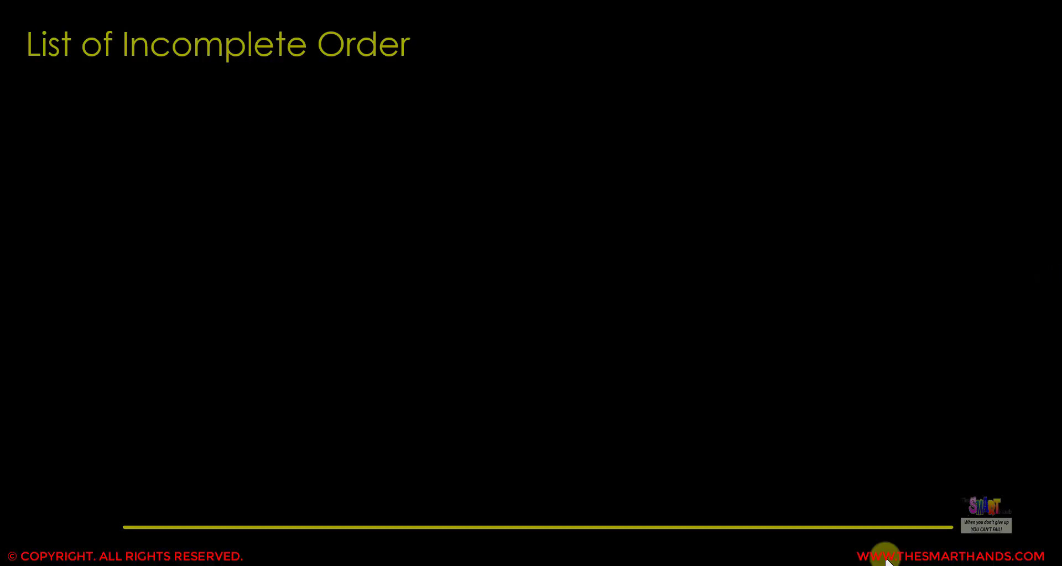